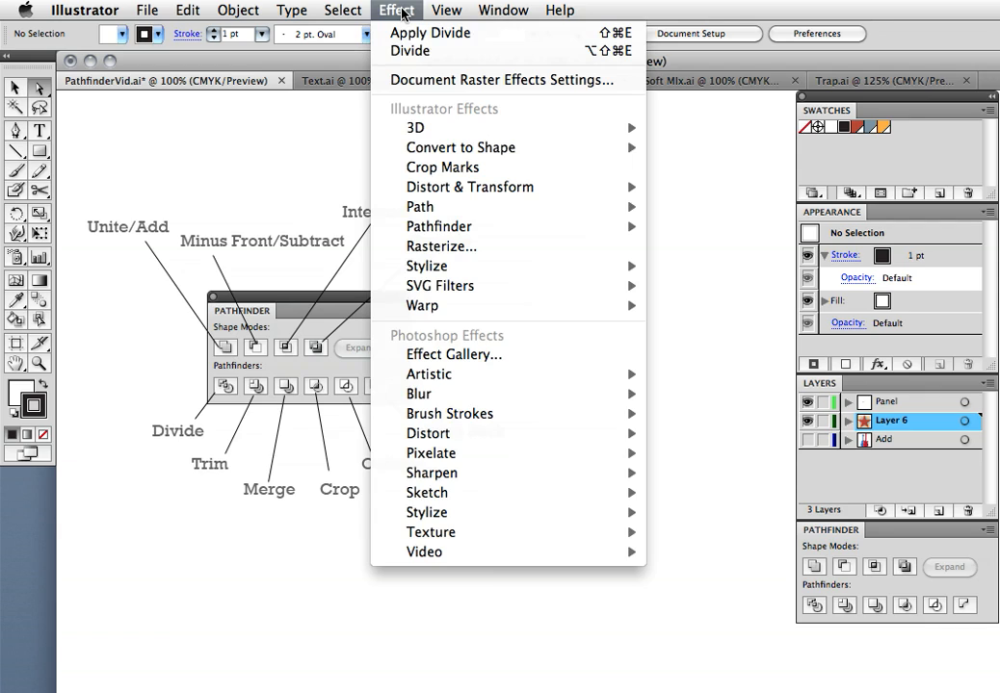
- Hide the Panel layer and select the star, circle and square on Layer 6 together
mouse_move(452, 227)
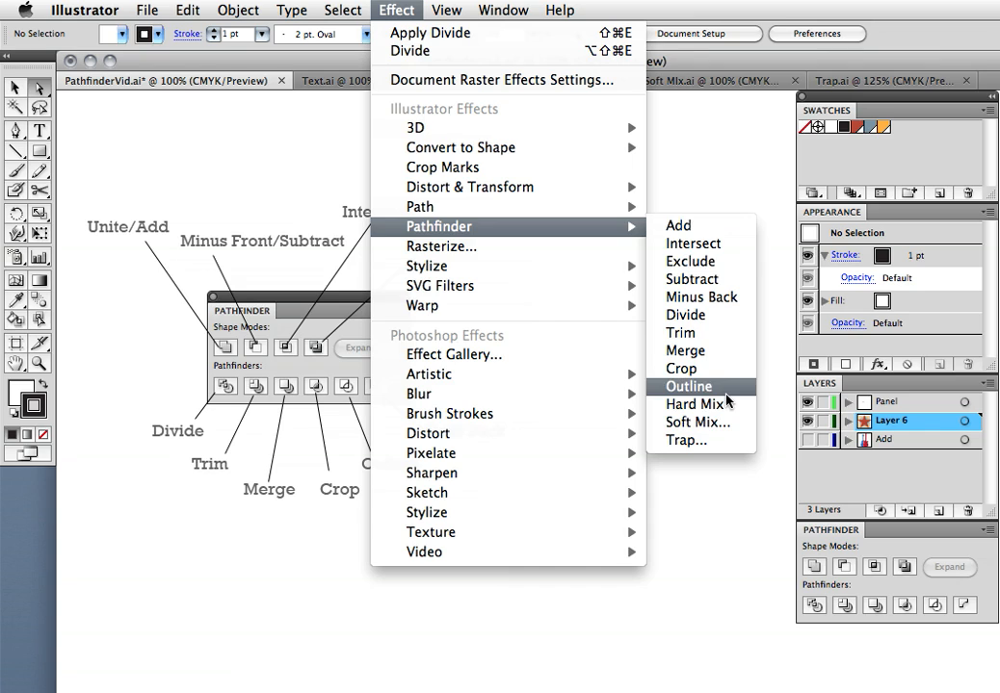
click(695, 174)
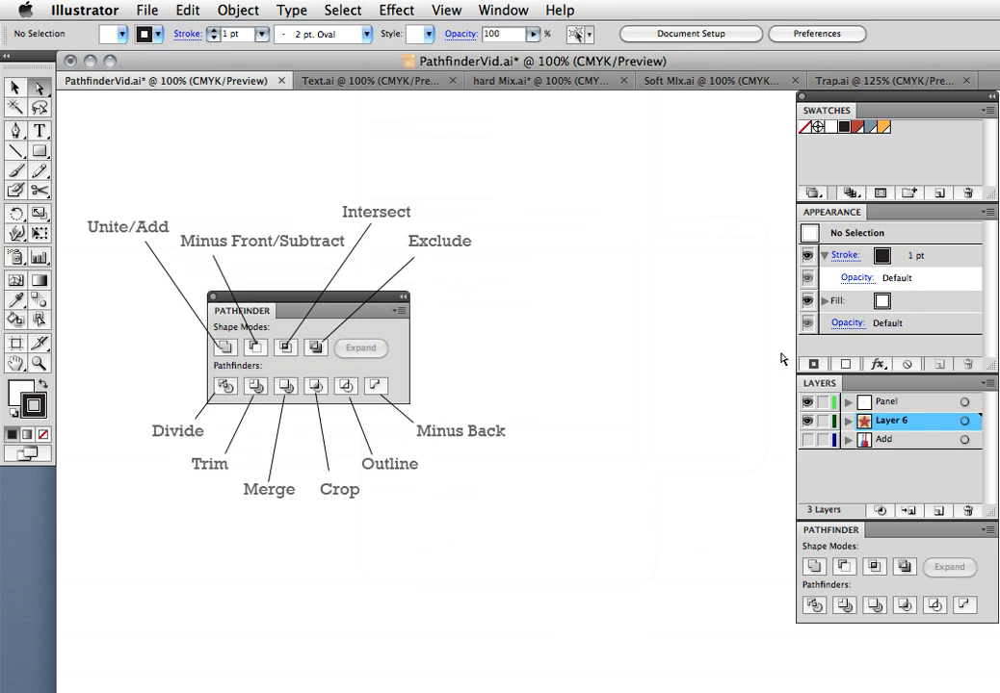
click(807, 403)
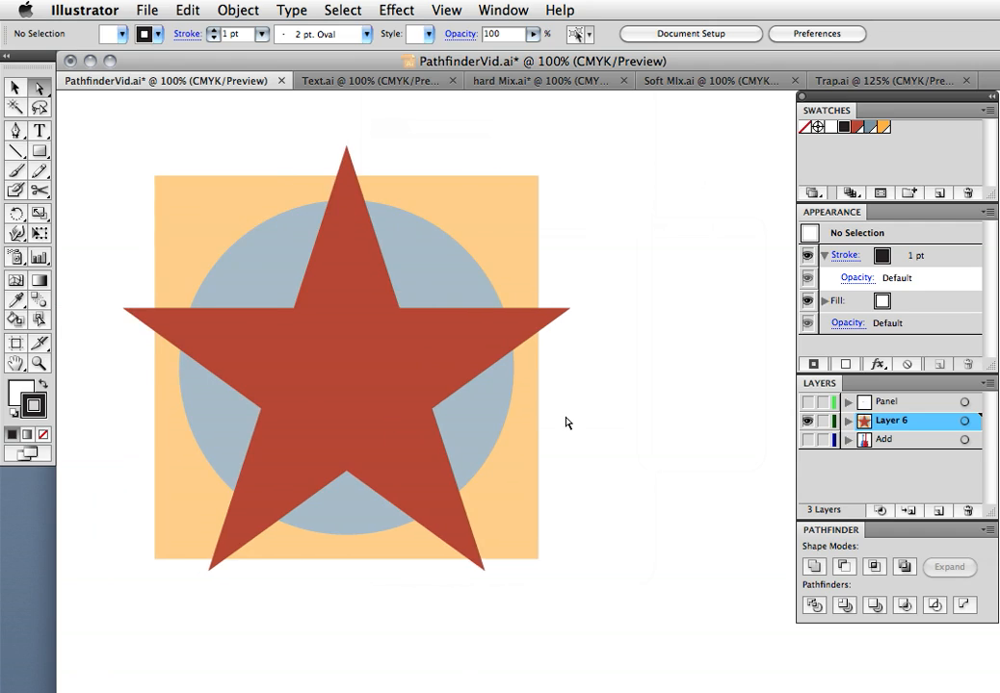
scroll(565, 423, left, 2)
key(v)
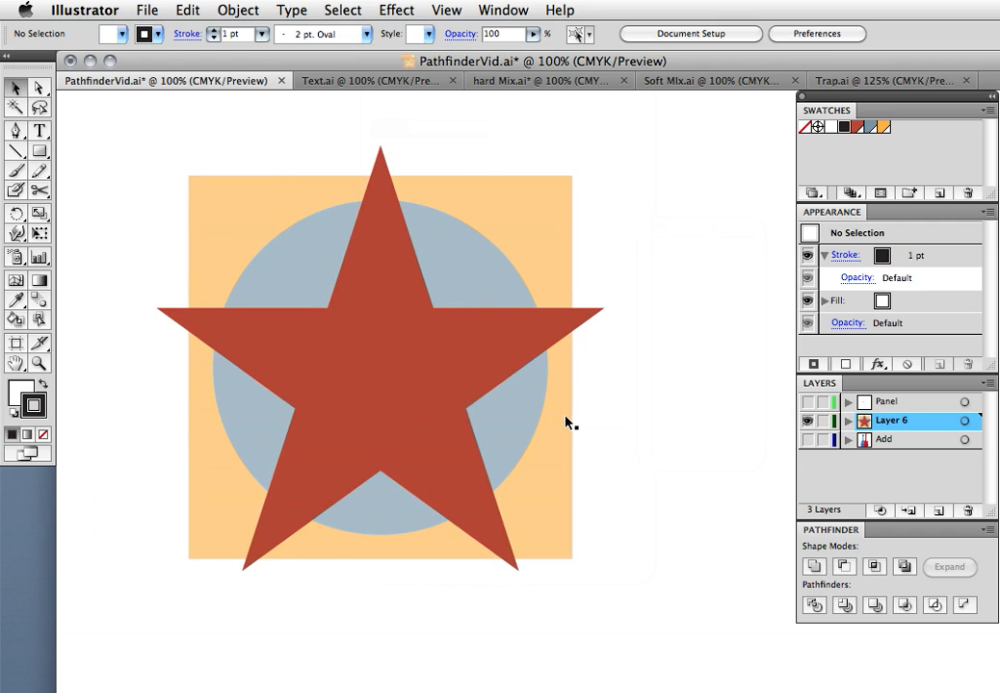
drag(150, 224, 365, 391)
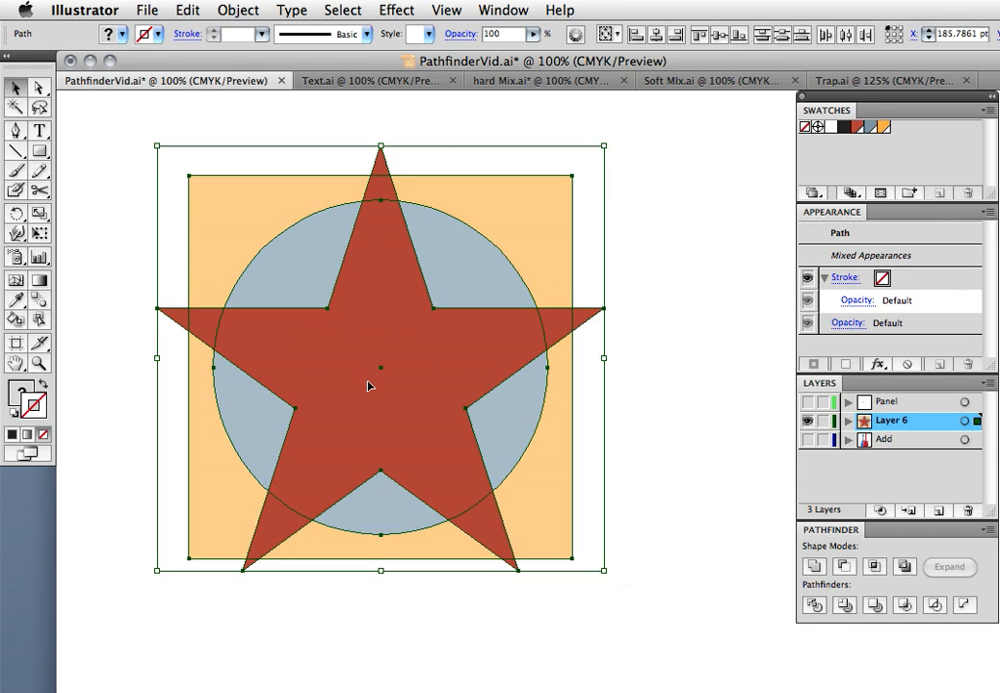
- Split the selected shapes with a permanent Pathfinder Divide and pull the lower-right orange and red pieces outwards
click(811, 606)
click(739, 584)
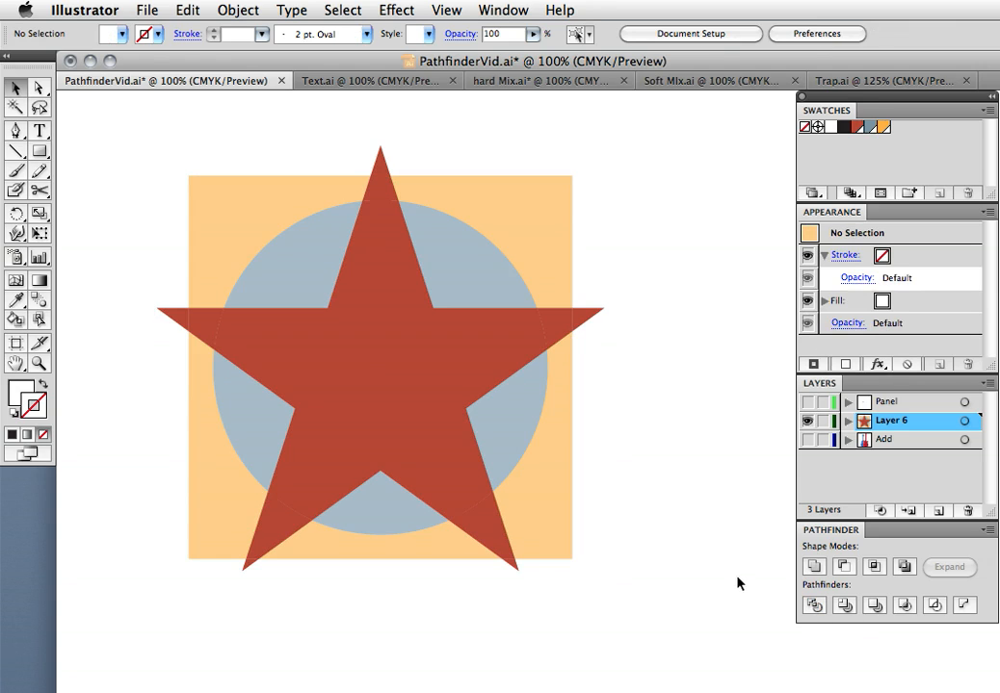
key(a)
click(538, 486)
drag(537, 486, 582, 489)
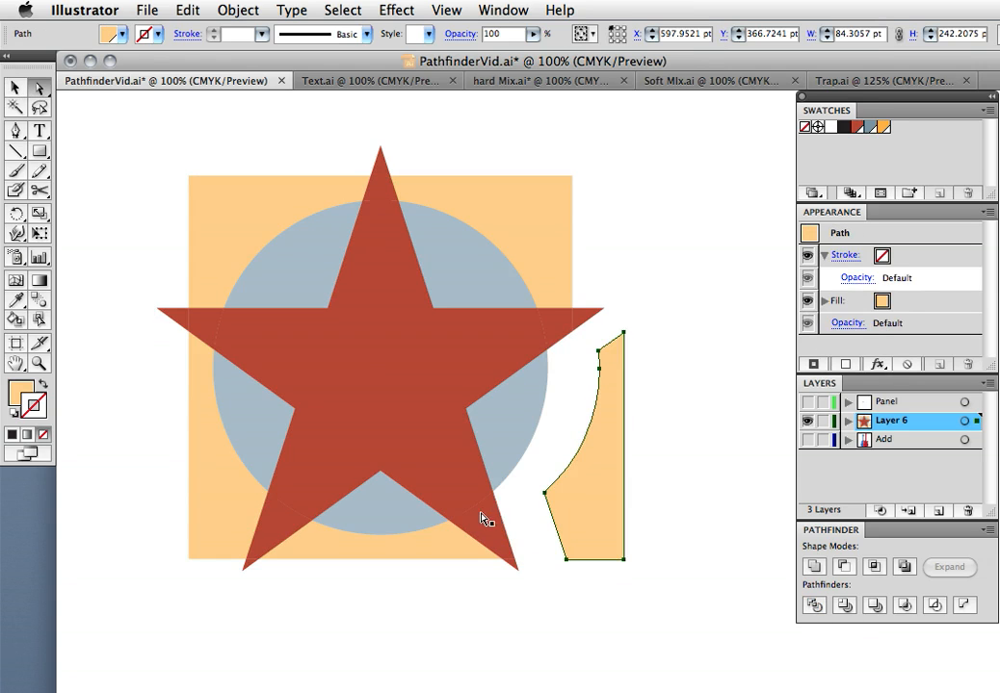
drag(485, 520, 516, 526)
- Undo the piece moves and the Divide operation
key(super+z)
key(super+z)
key(super+z)
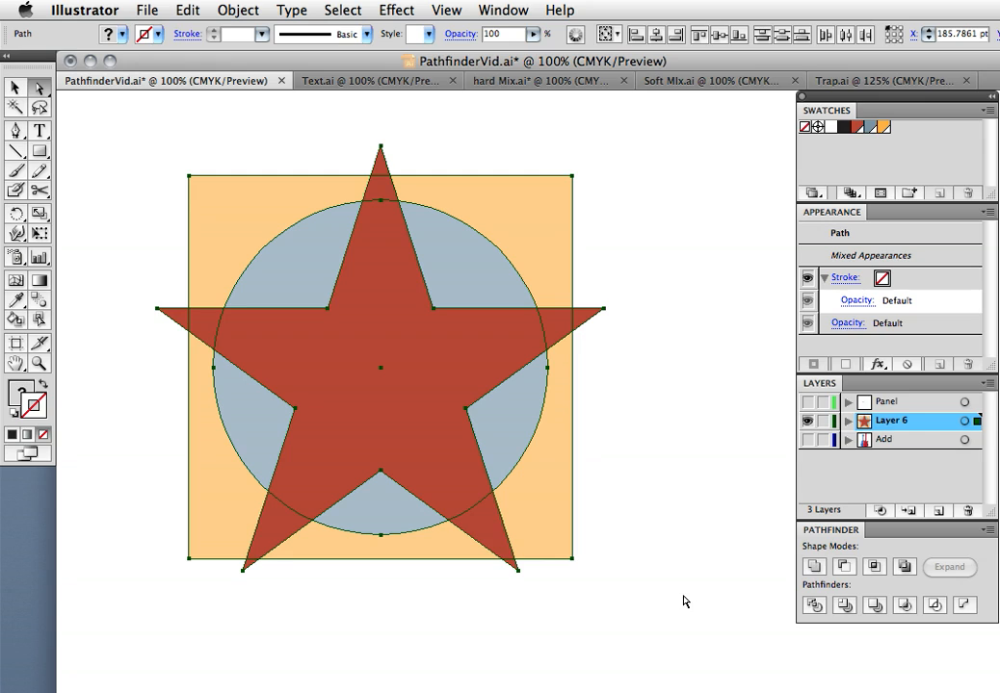
click(396, 10)
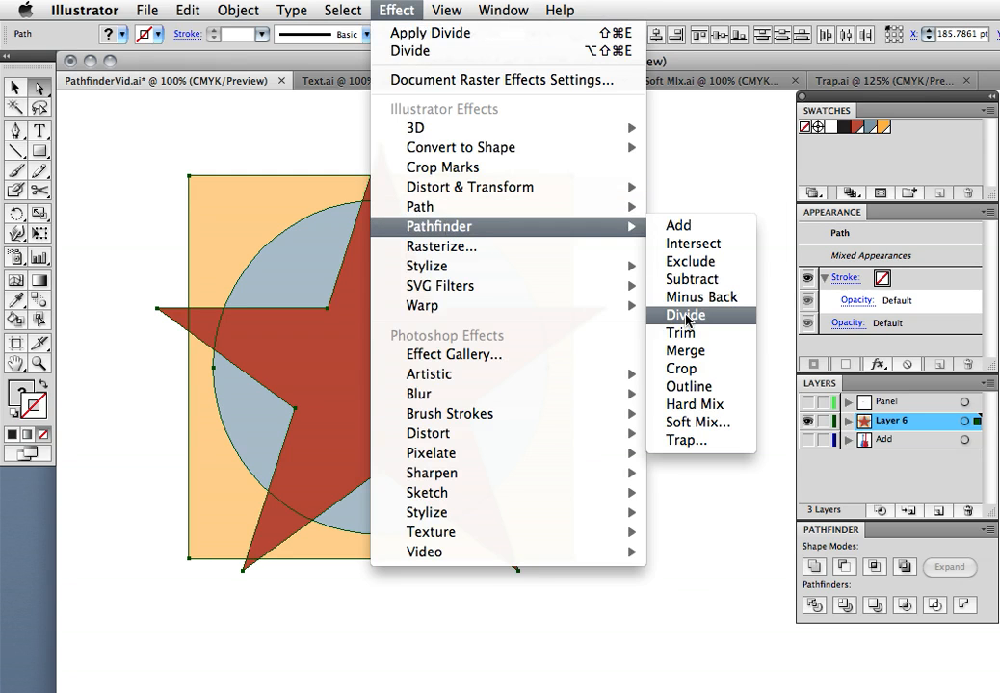
click(687, 317)
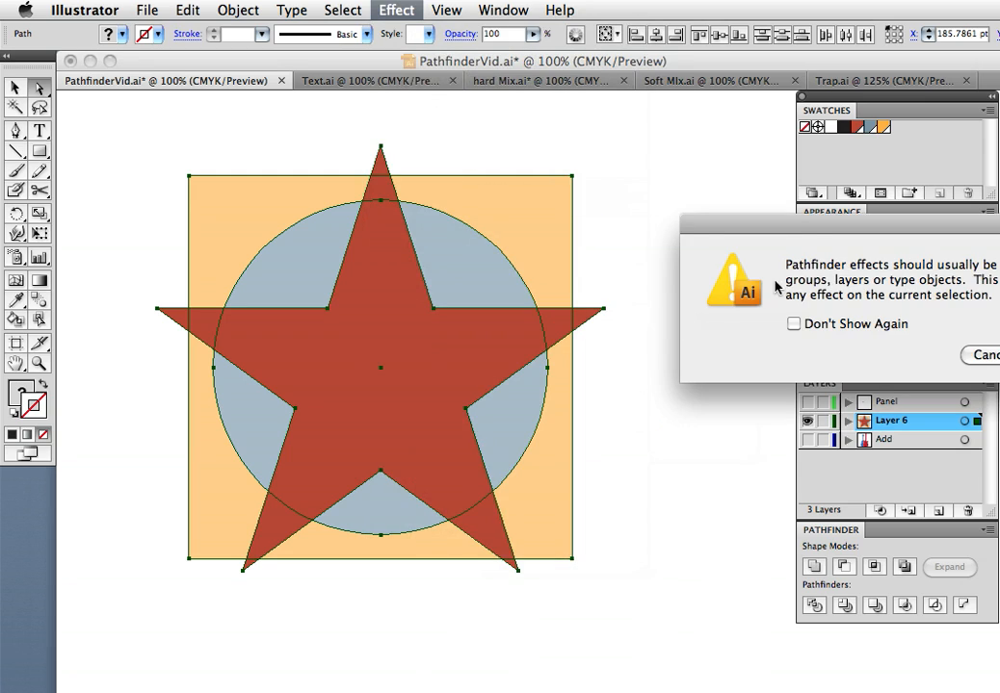
drag(796, 233, 457, 321)
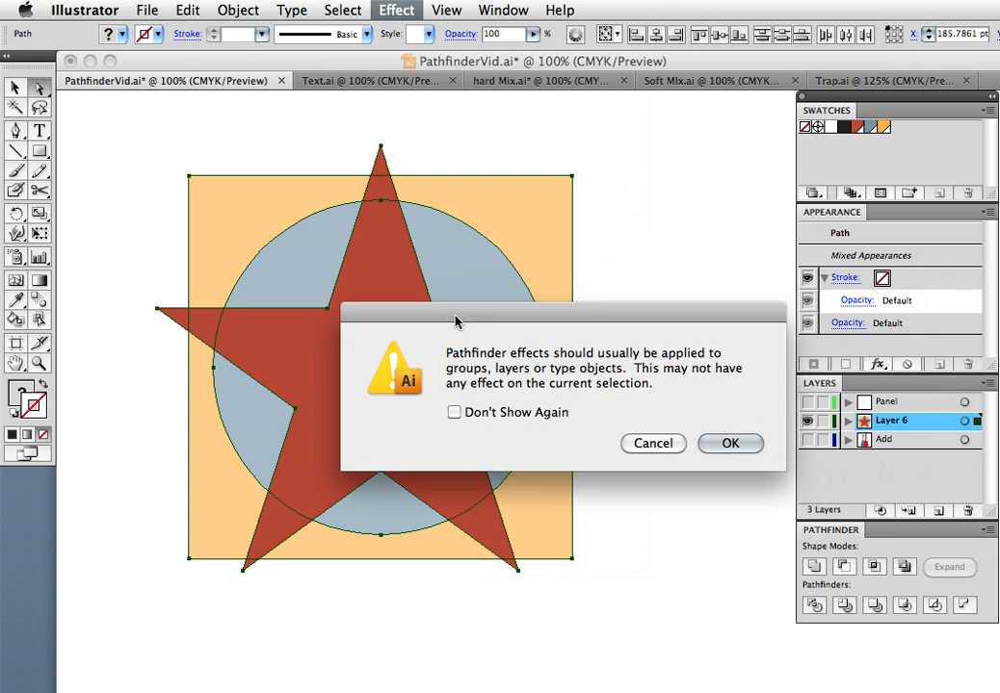
click(657, 444)
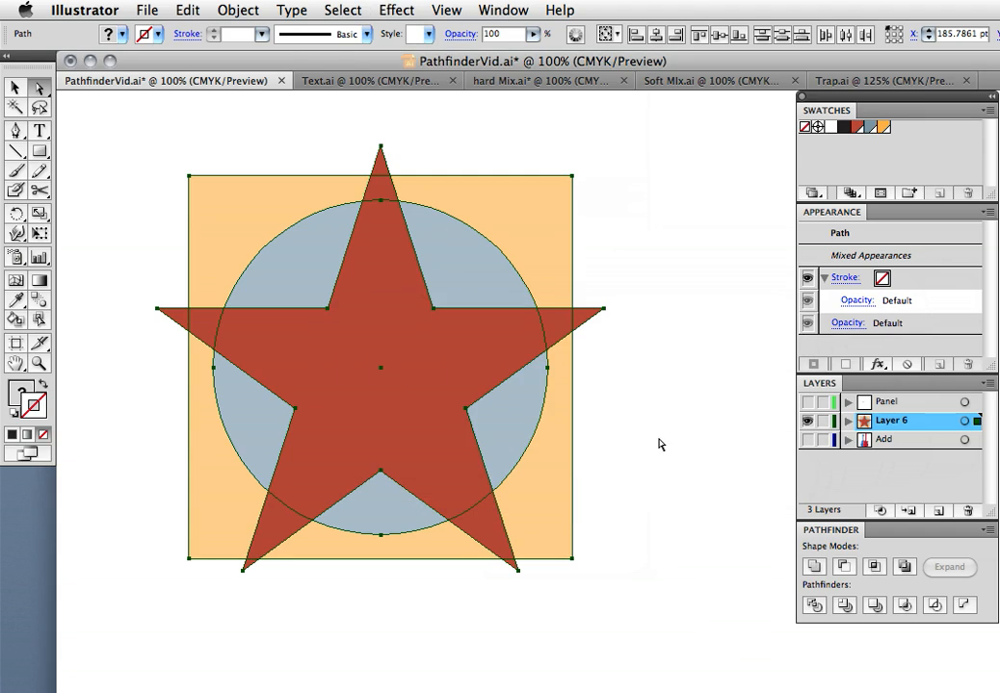
- Group the star, circle and square, and apply the live Pathfinder Divide effect to the group
click(243, 10)
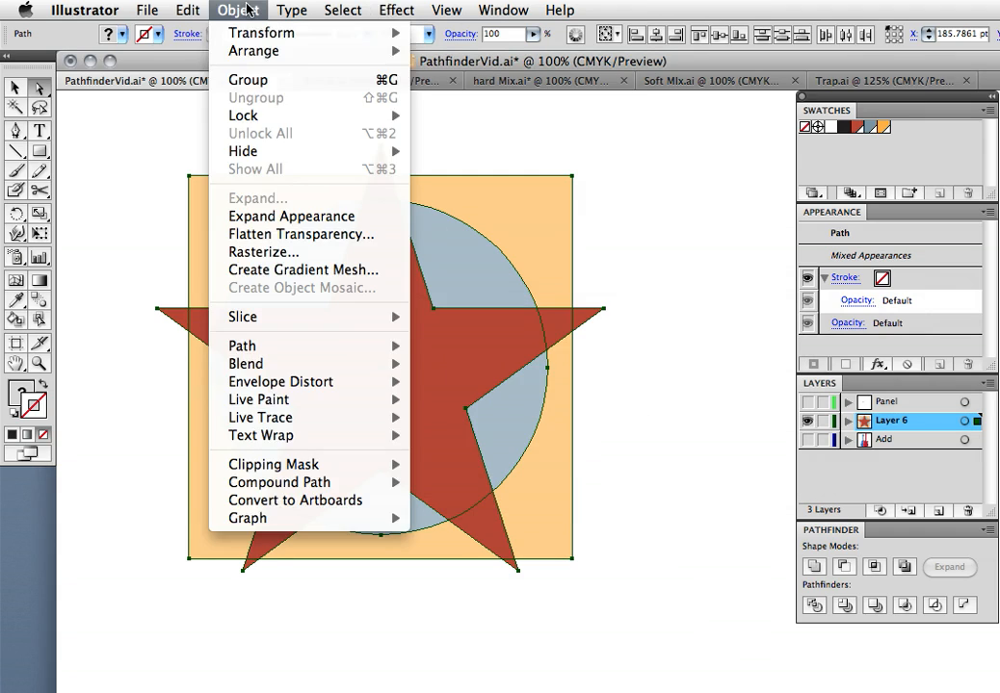
click(279, 85)
click(390, 11)
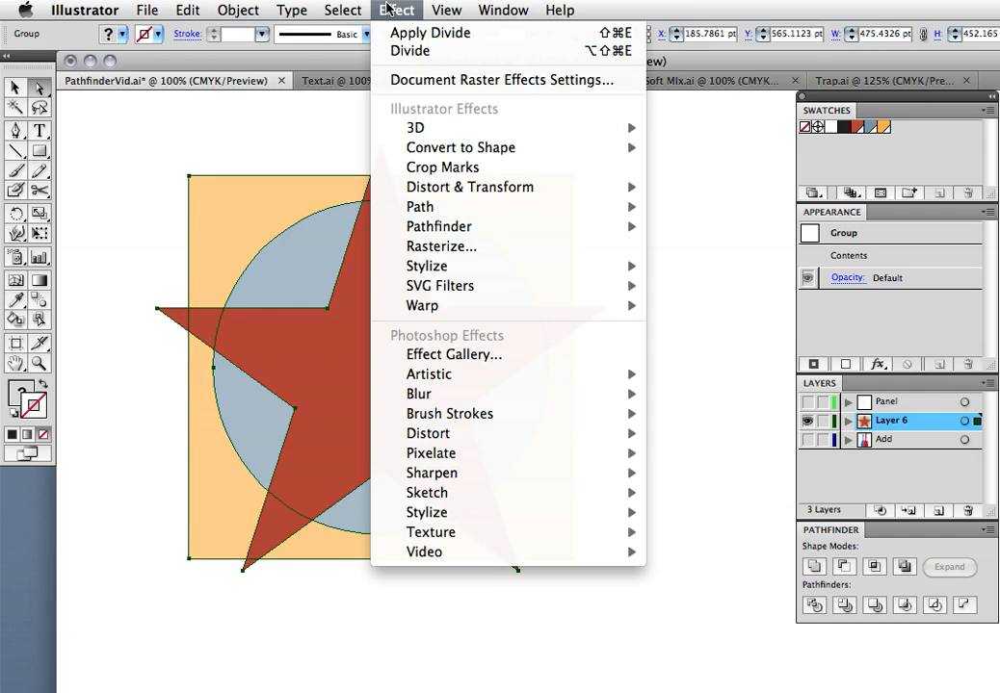
mouse_move(463, 229)
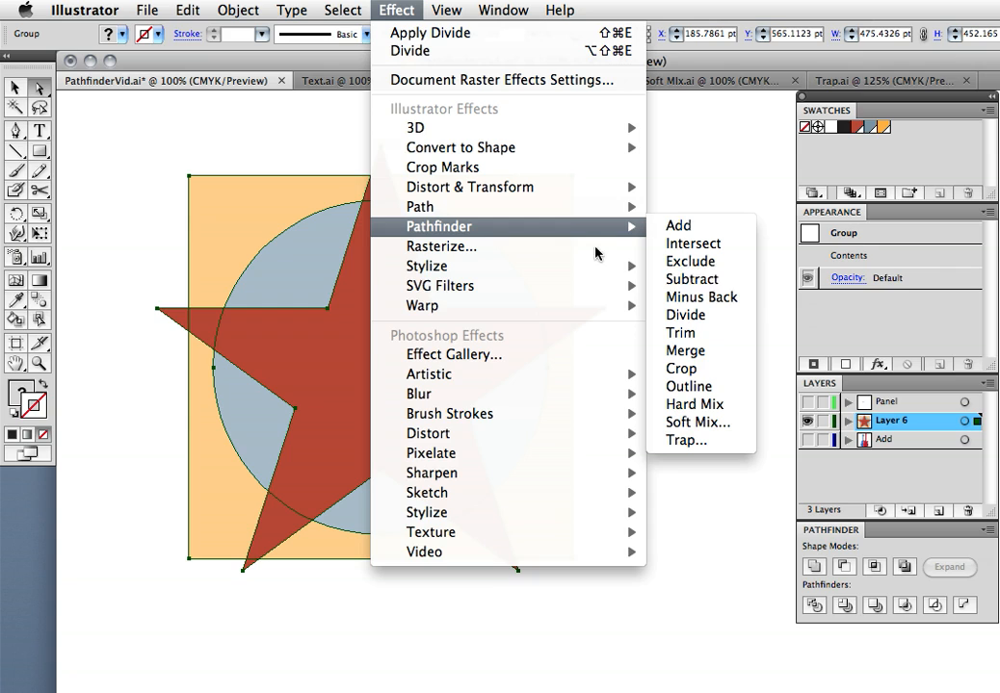
click(692, 316)
click(691, 312)
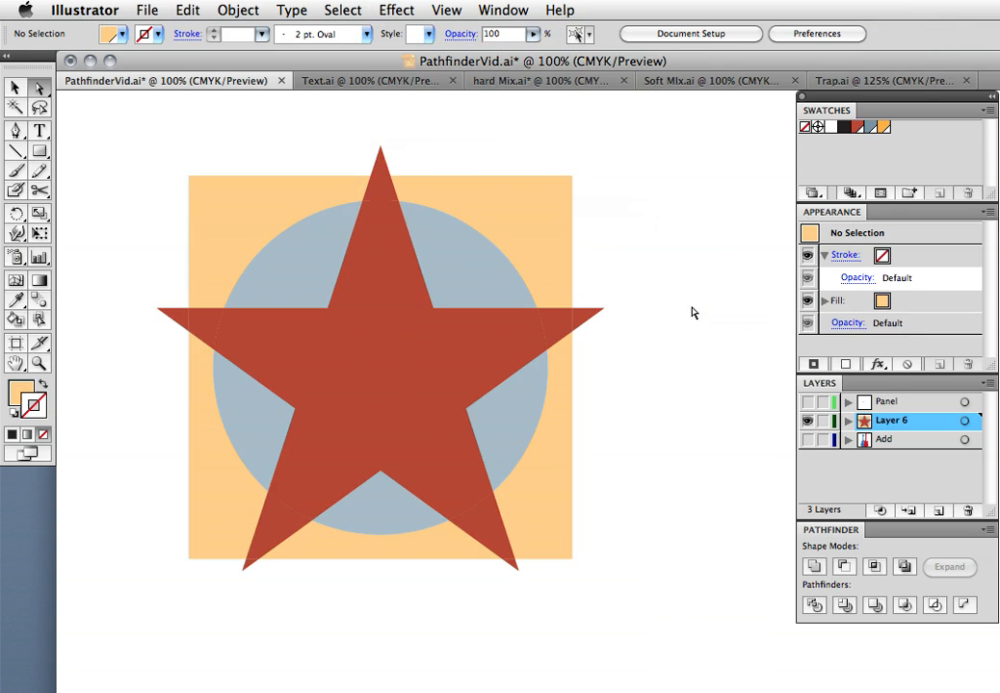
- Move the star, circle and square individually to offset positions inside the group, and select the whole group
click(446, 345)
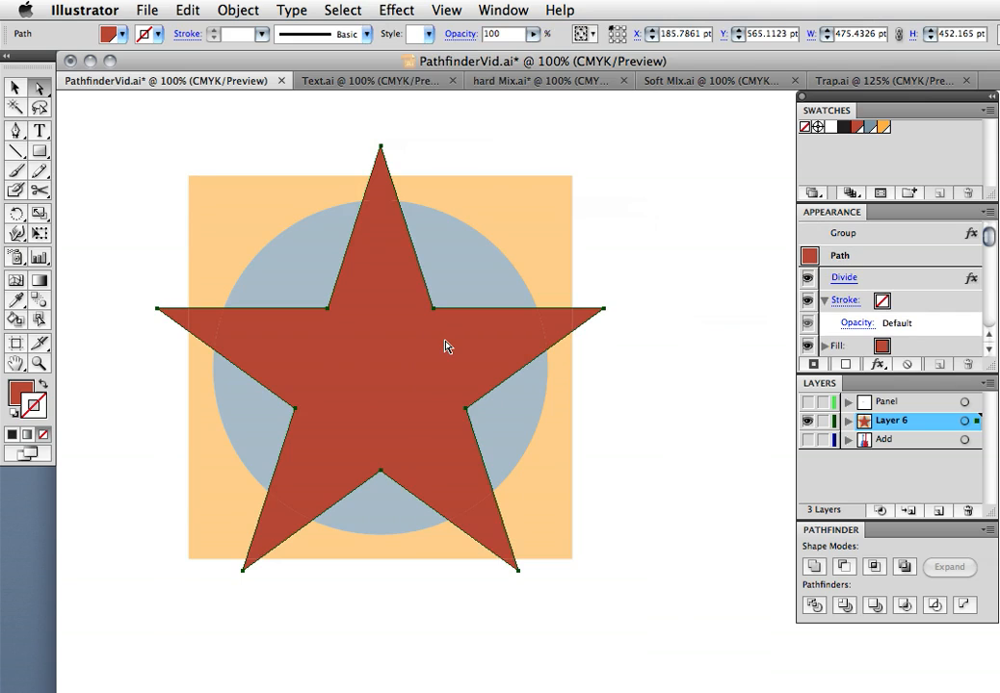
drag(442, 347, 370, 360)
click(400, 273)
drag(400, 272, 403, 317)
drag(448, 254, 446, 256)
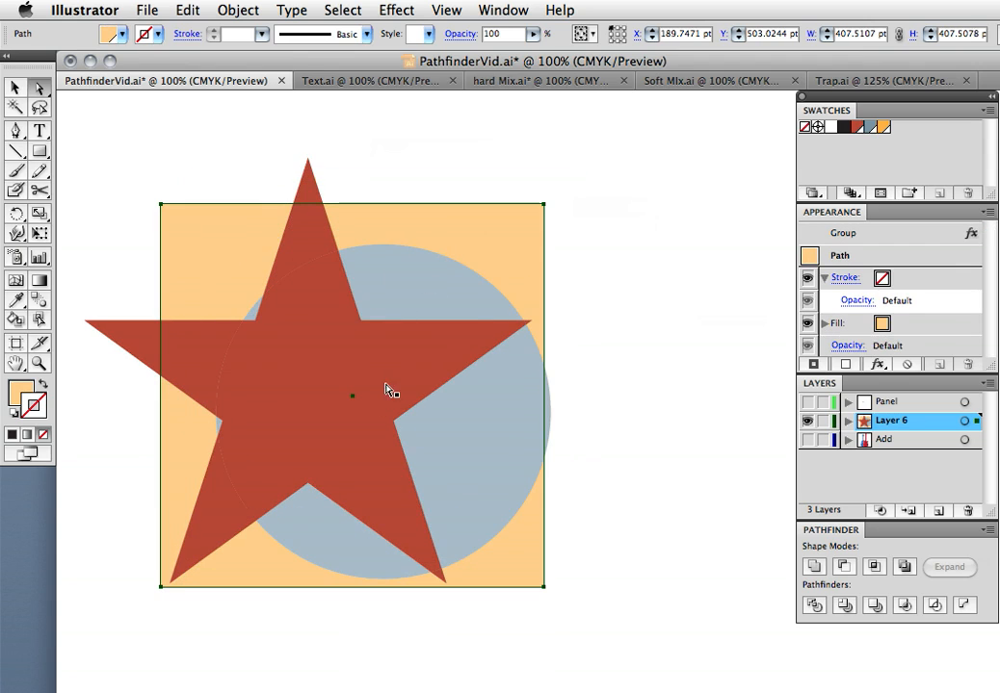
click(390, 390)
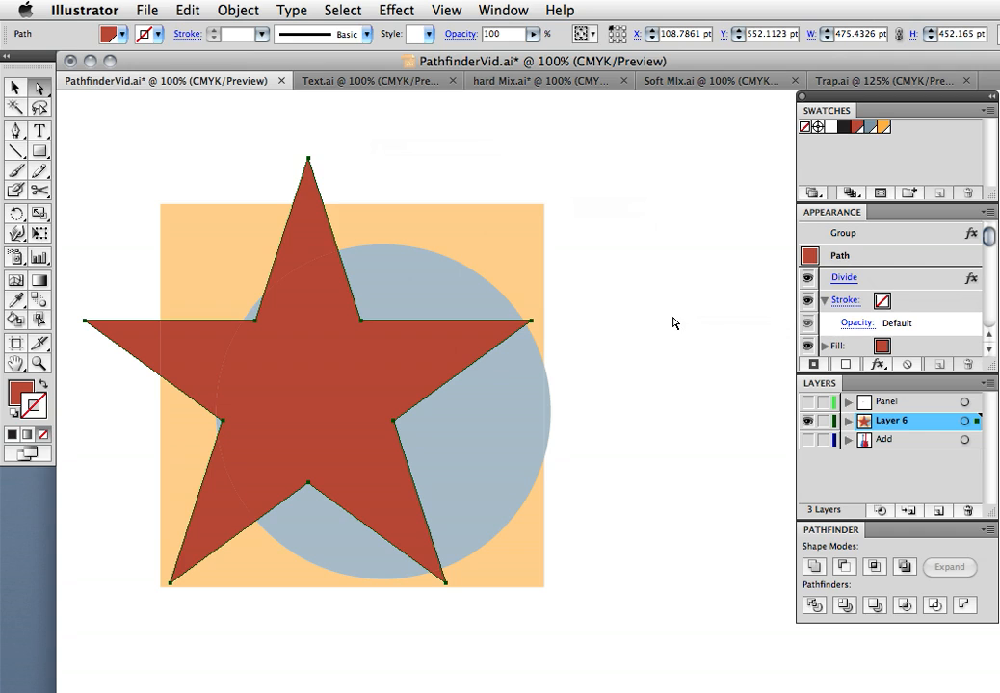
key(v)
click(540, 324)
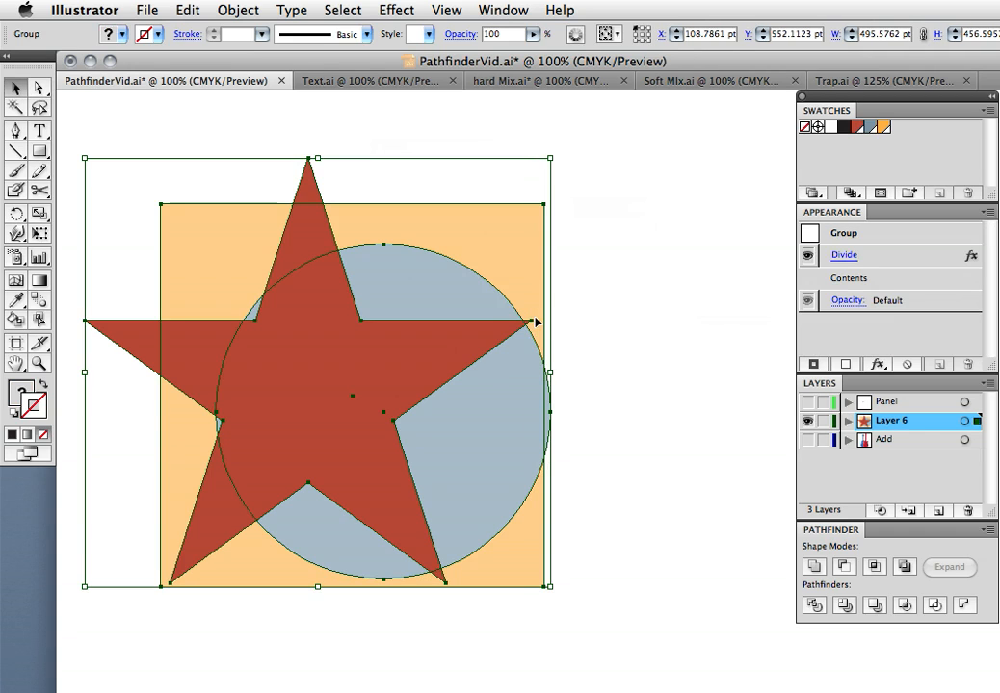
- Open the options of the group's Divide effect and preview the Add and Trim operations
double_click(844, 256)
drag(847, 257, 690, 205)
click(719, 240)
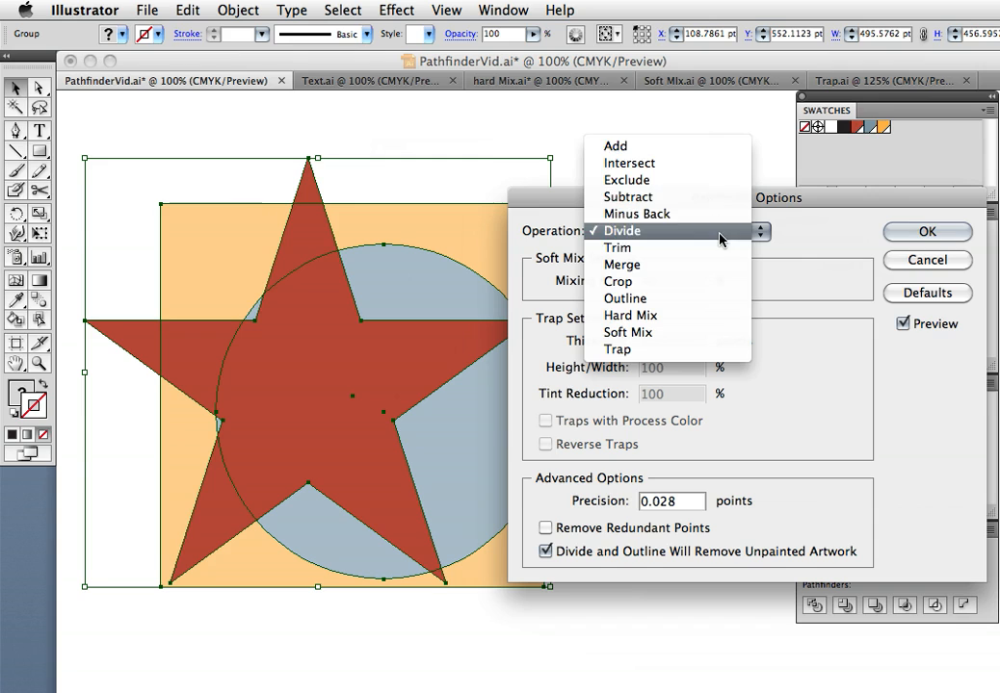
click(685, 147)
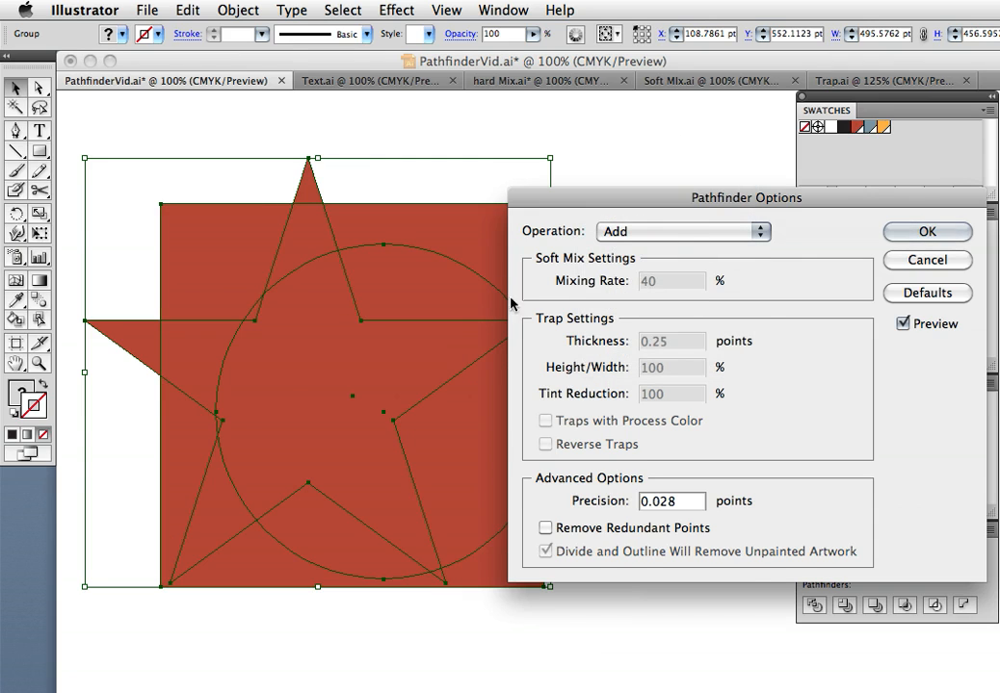
drag(649, 203, 593, 212)
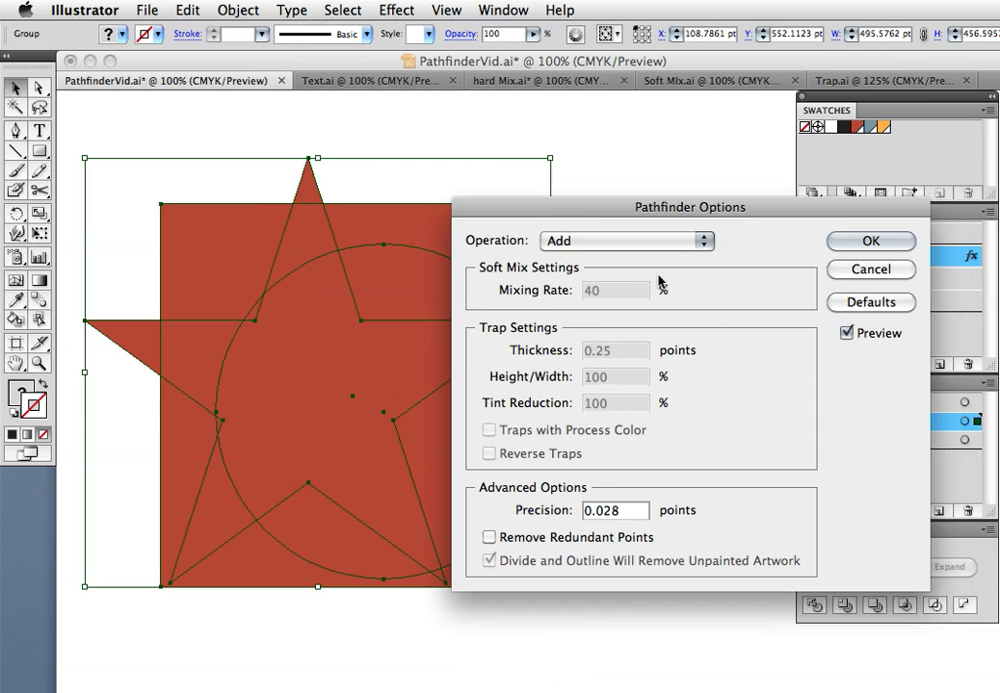
click(656, 248)
click(614, 353)
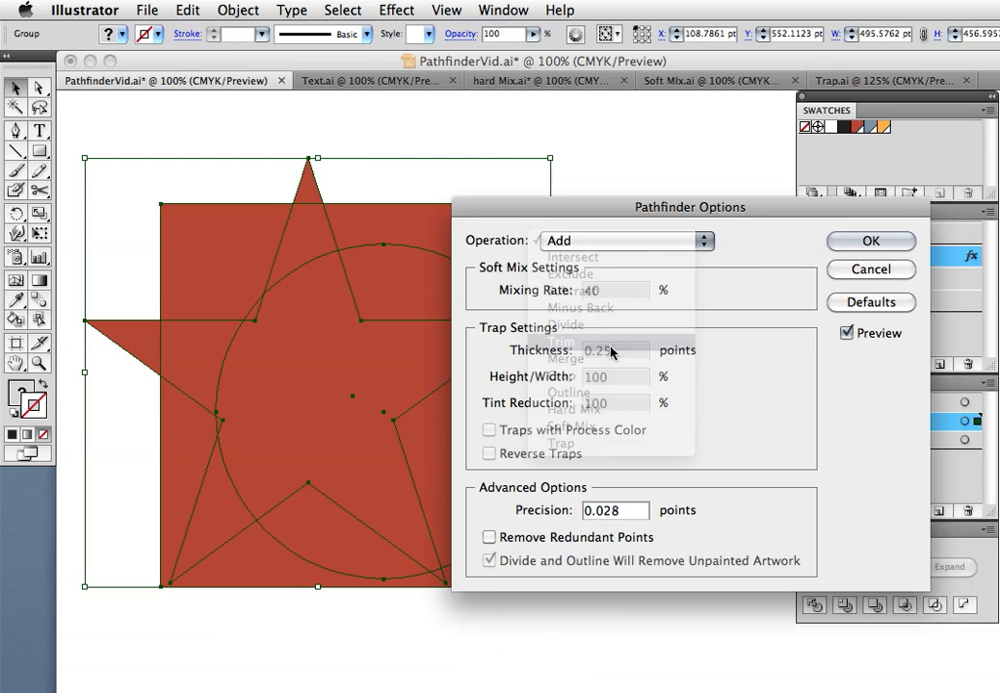
- Preview the Minus Back operation on the group, and set the effect's operation back to Divide
click(600, 245)
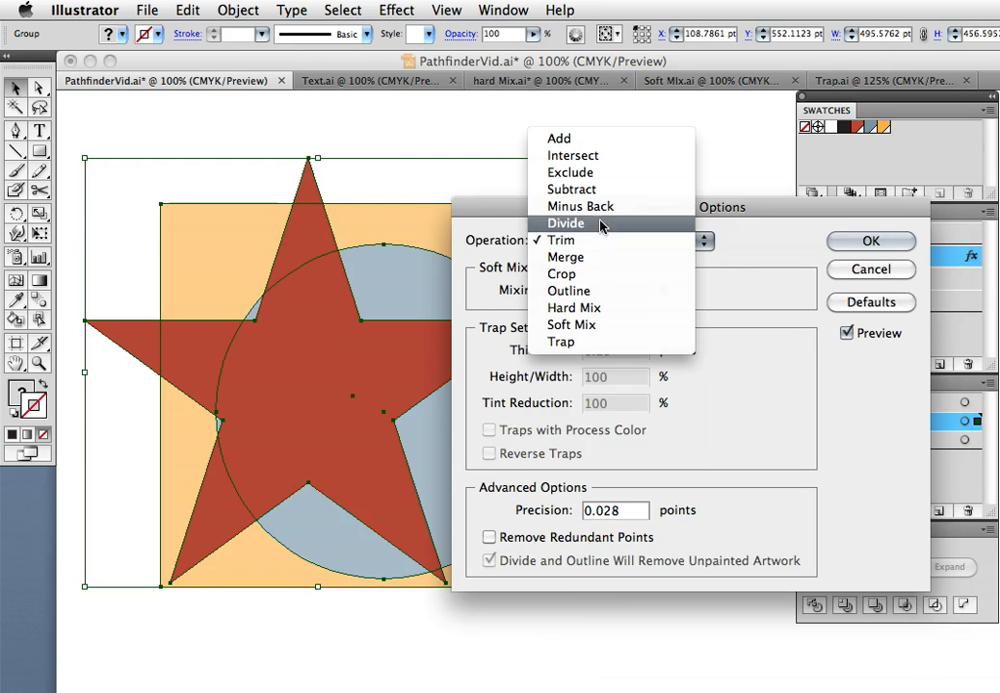
click(605, 214)
drag(556, 210, 616, 375)
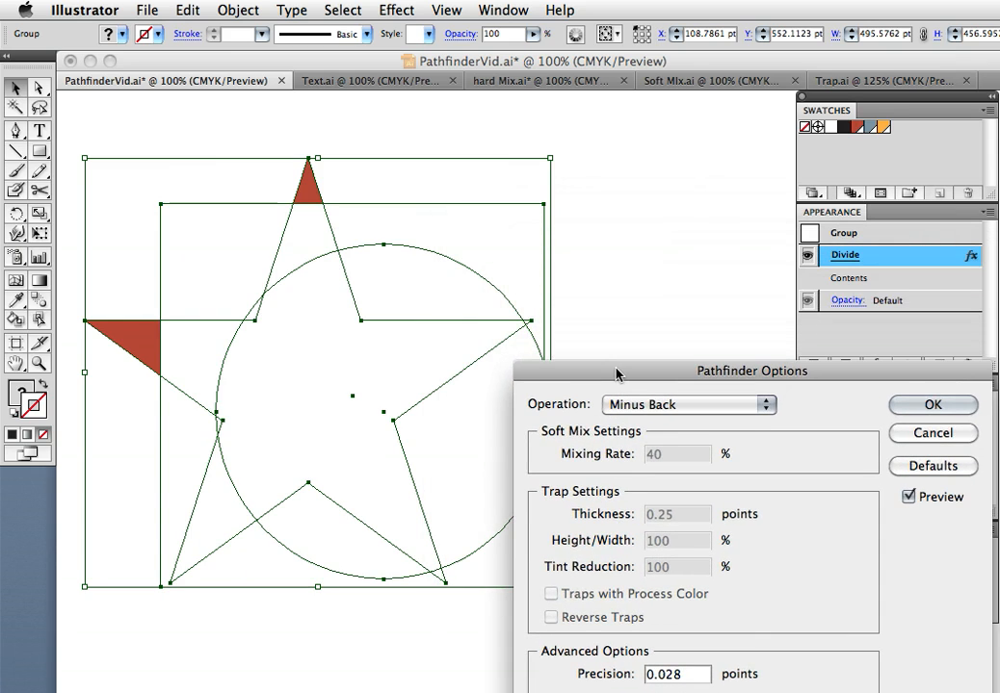
click(680, 405)
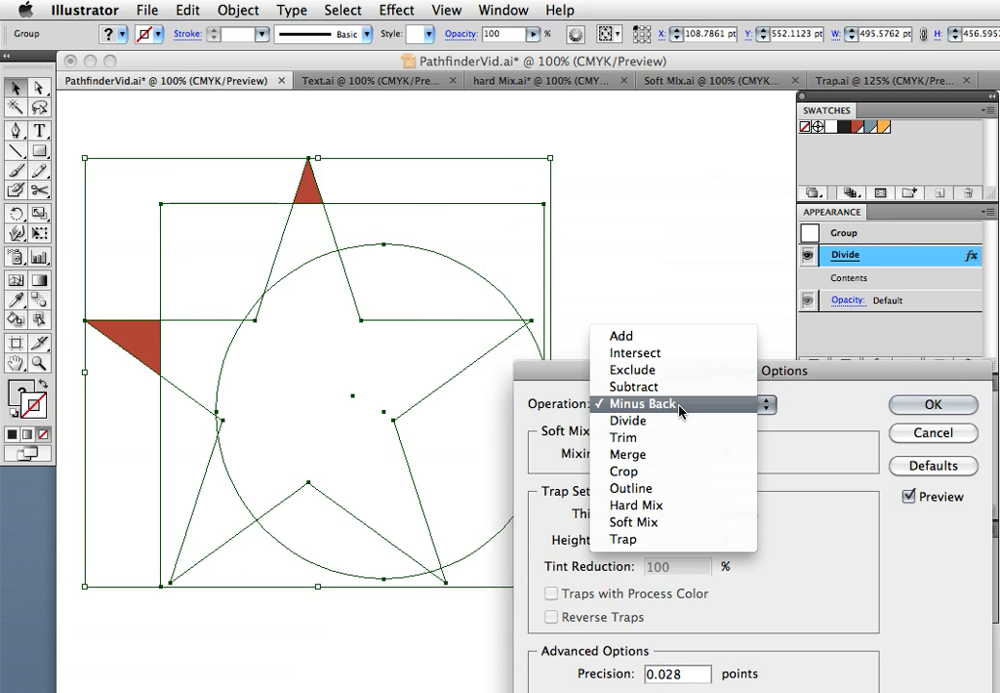
click(674, 422)
click(912, 408)
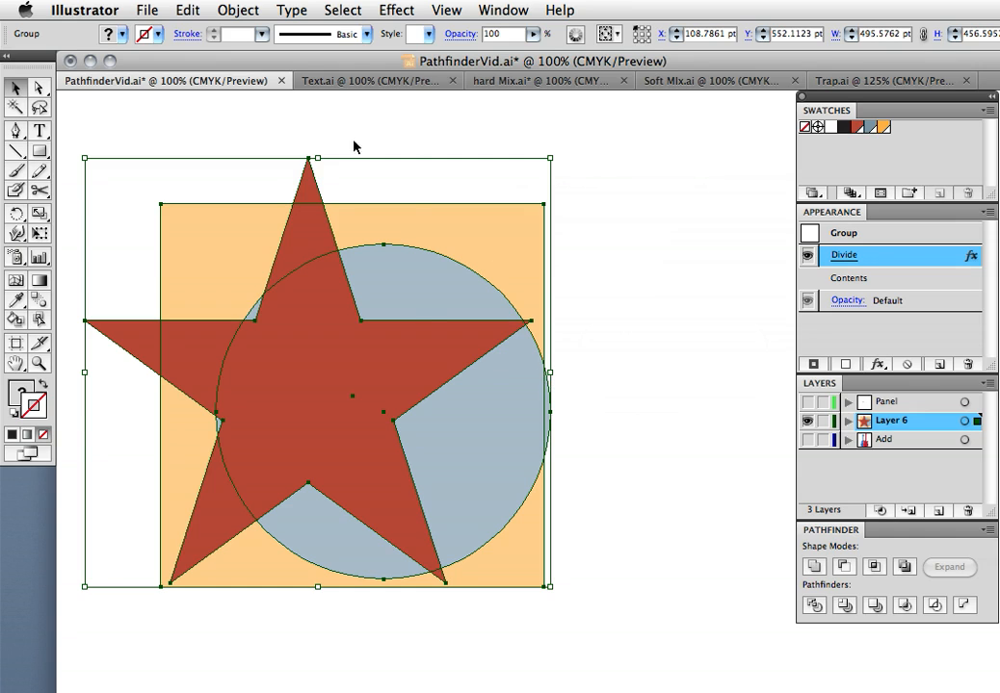
- Expand the appearance of the group carrying the Divide effect and deselect it
click(238, 11)
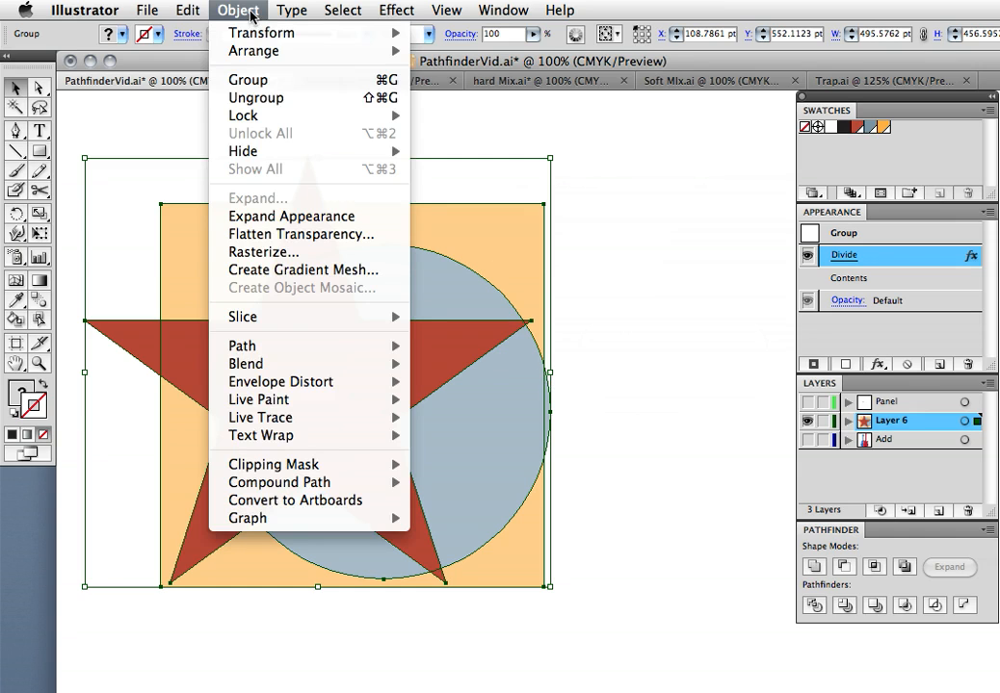
click(283, 216)
click(569, 276)
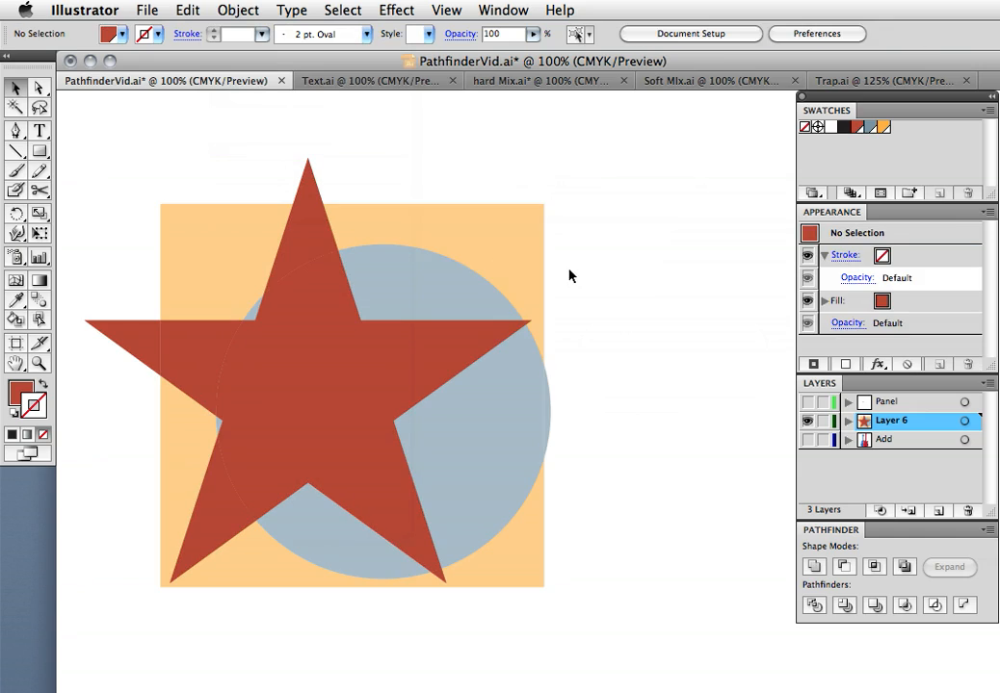
- Pull apart the upper-right orange and blue pieces, the right blue piece and the red star's centre piece
key(a)
drag(491, 267, 596, 228)
drag(430, 279, 507, 254)
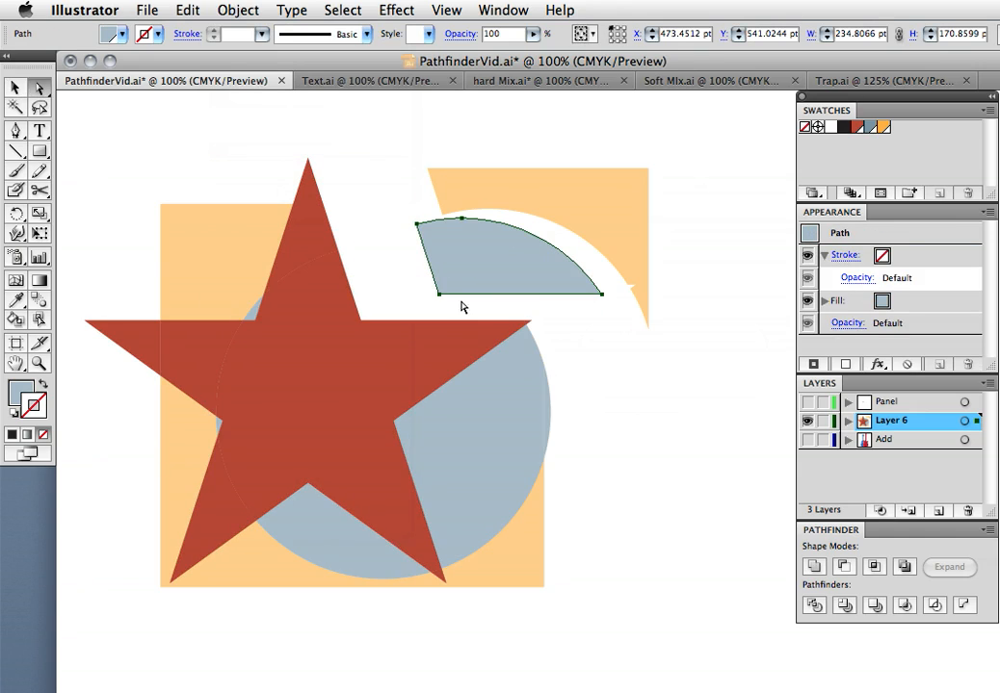
drag(479, 414, 501, 425)
drag(379, 361, 403, 347)
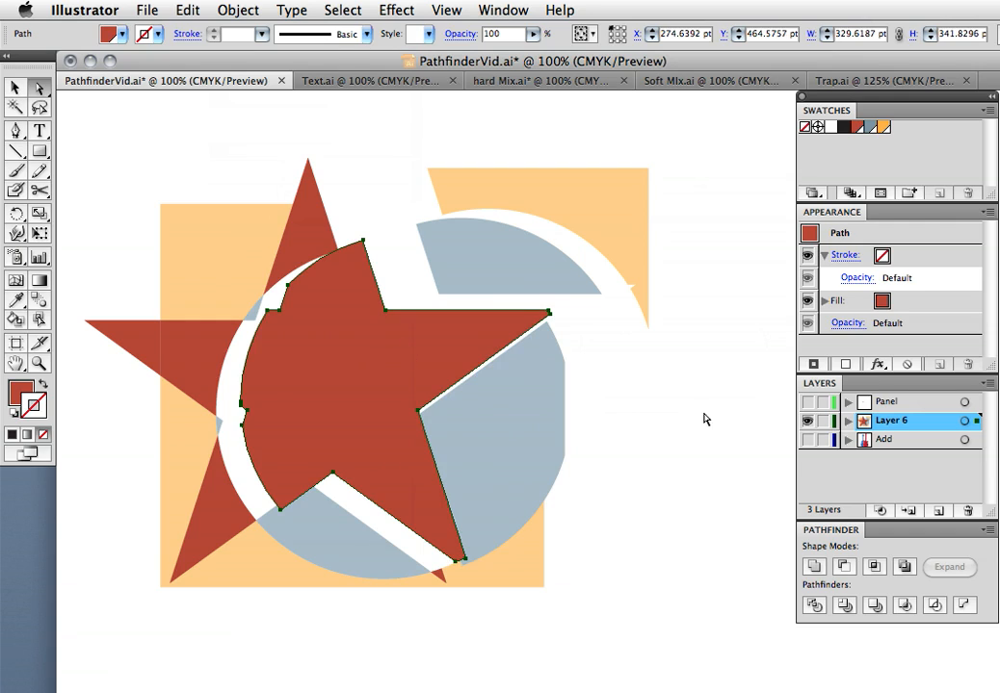
- Hide Layer 6, and show and activate the Add layer with the two guitars
click(808, 421)
click(807, 440)
key(super+y)
click(834, 441)
scroll(674, 463, left, 3)
scroll(631, 464, left, 3)
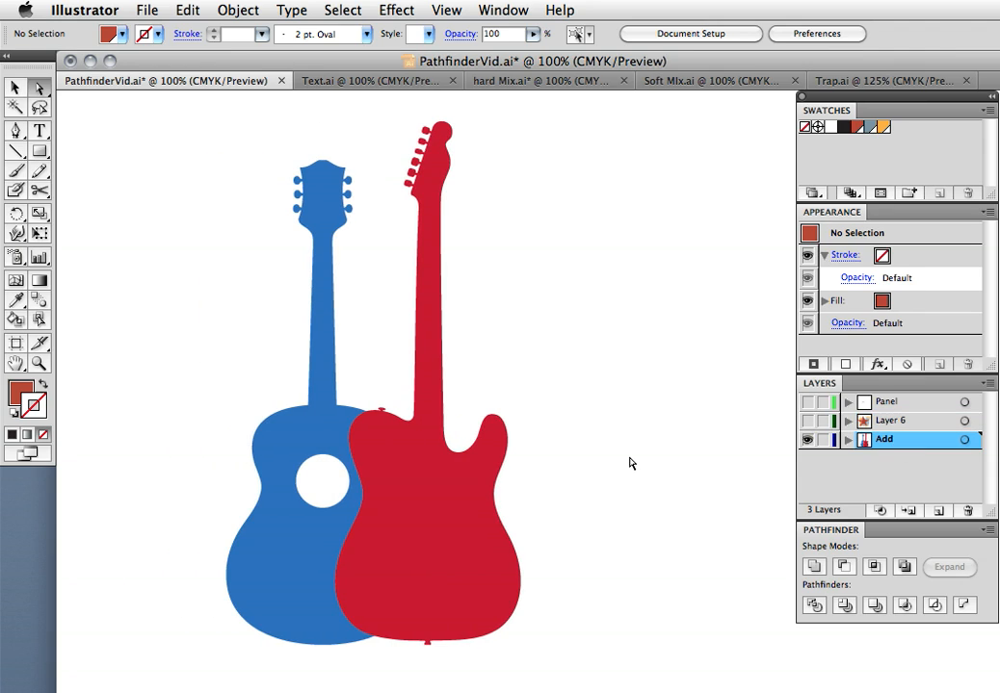
- Select the red guitar and the blue guitar in turn to examine their overlapping shapes
key(v)
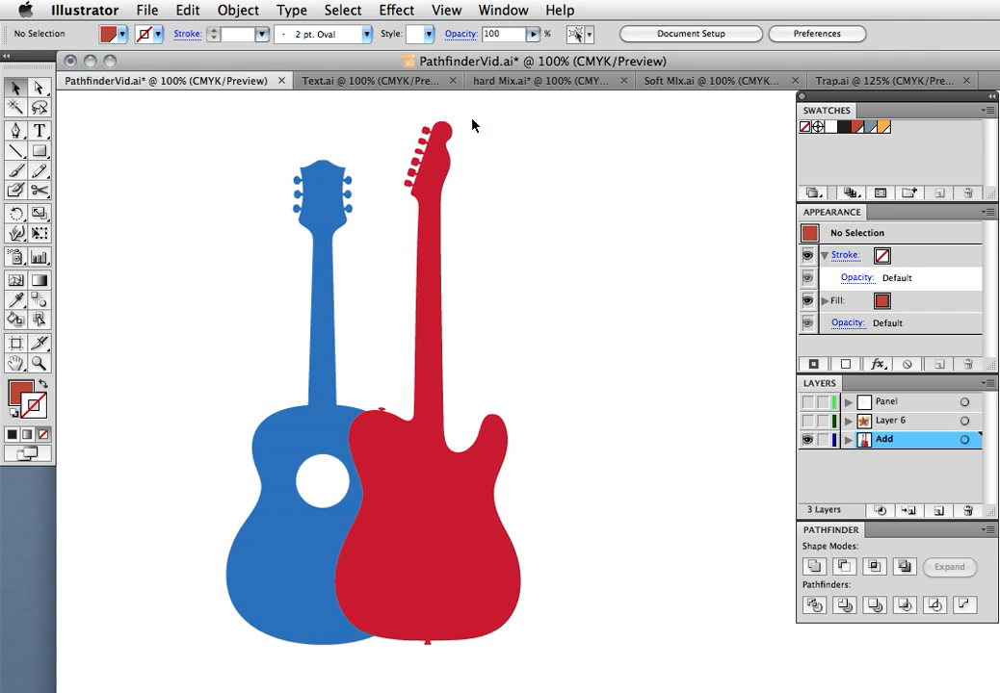
click(422, 514)
click(300, 533)
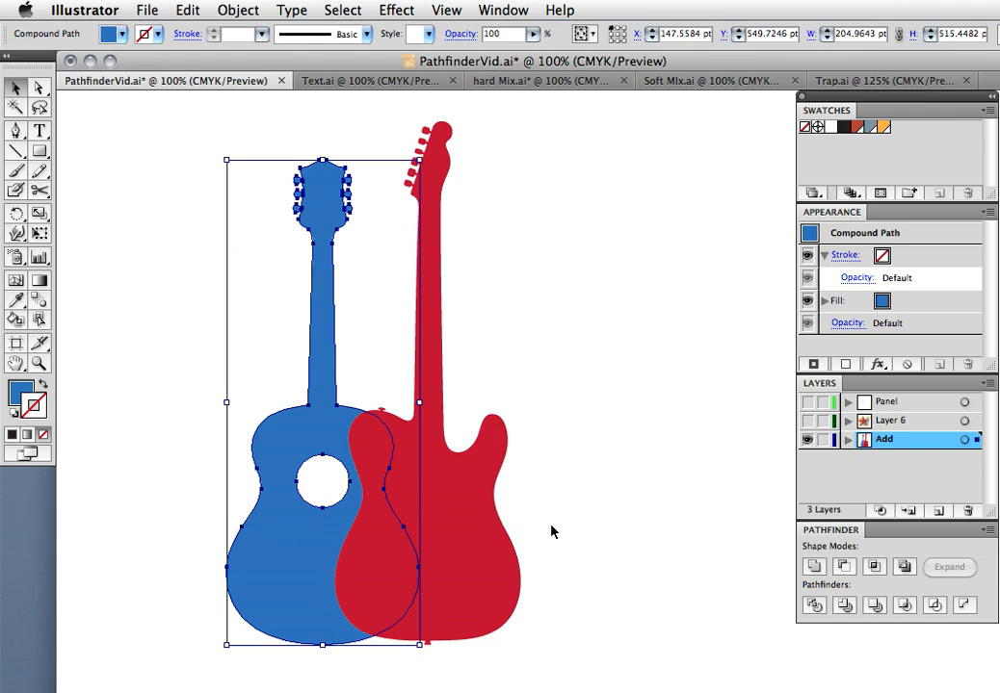
- Select both the red and the blue guitar and group them
drag(559, 508, 287, 558)
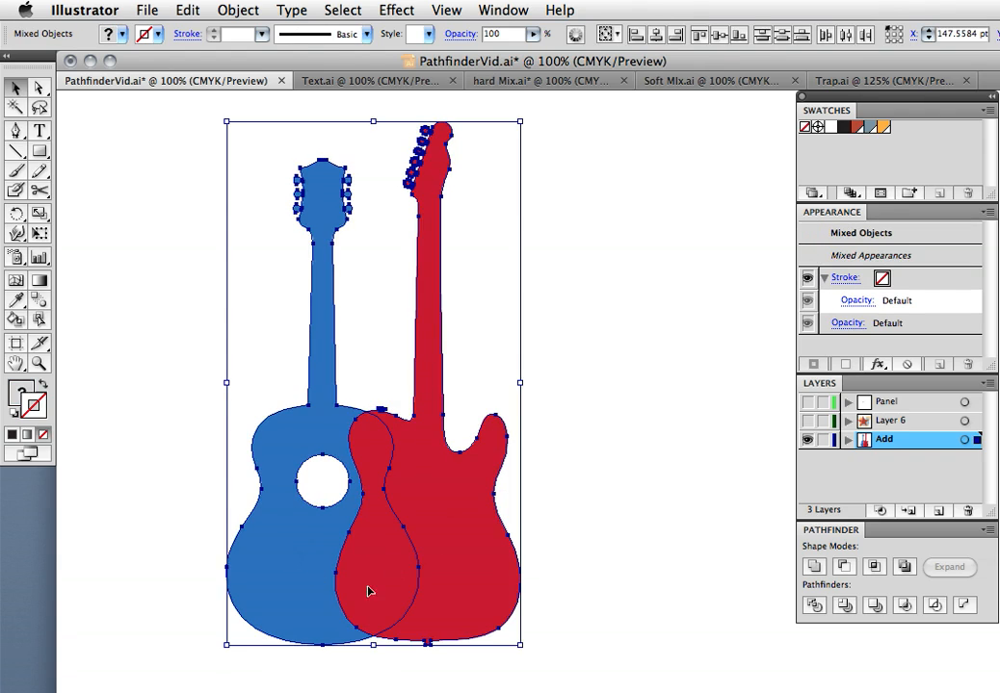
click(238, 9)
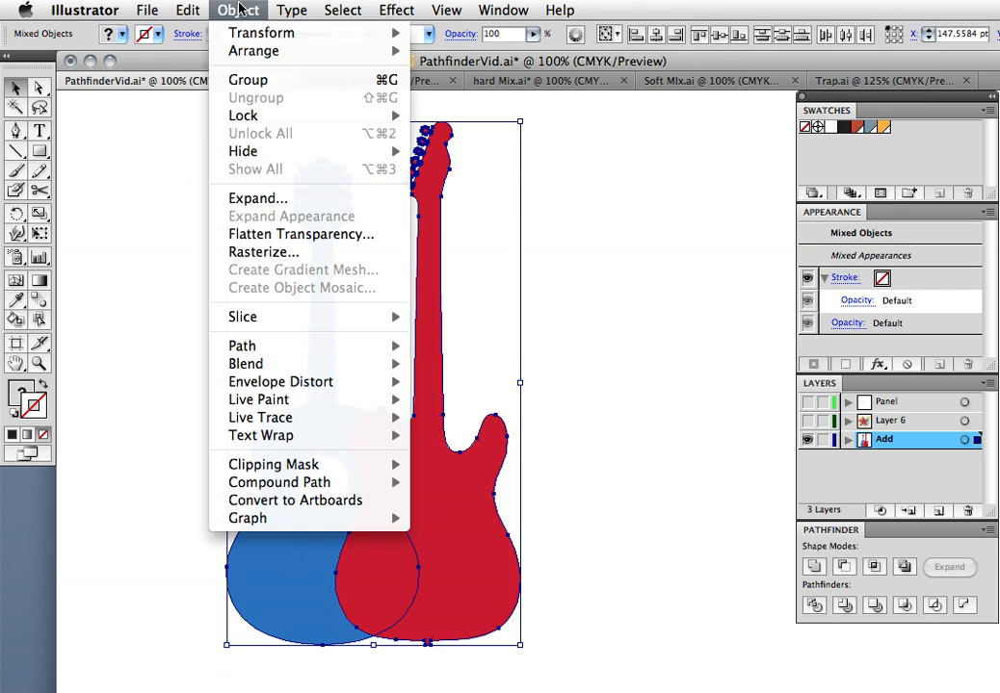
click(253, 78)
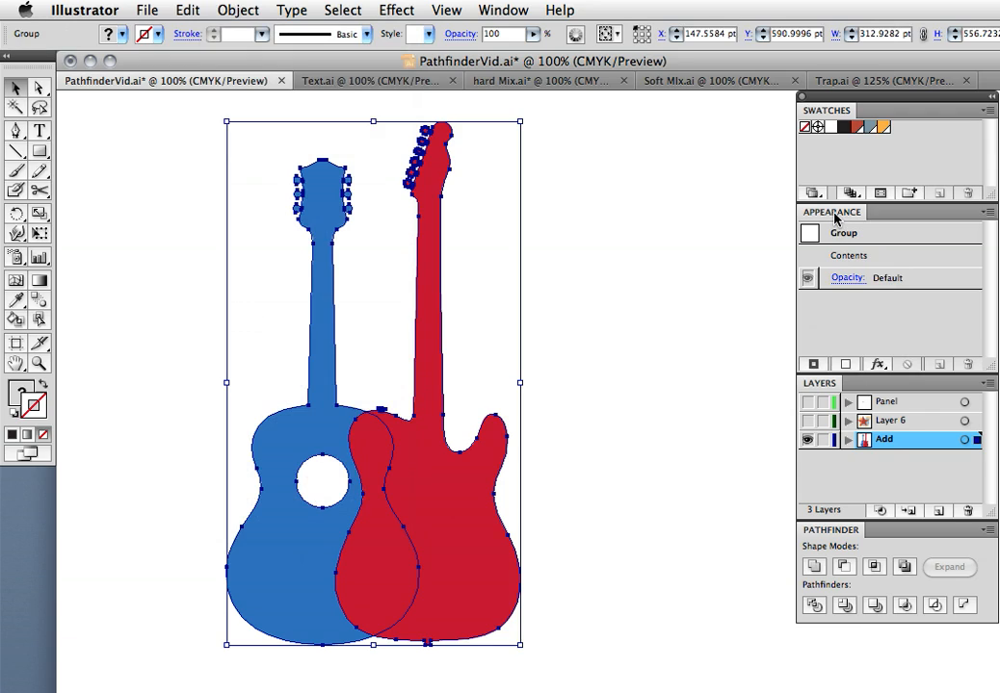
- Add a new black stroke to the guitar group and set its weight to 5 pt
drag(834, 218, 589, 178)
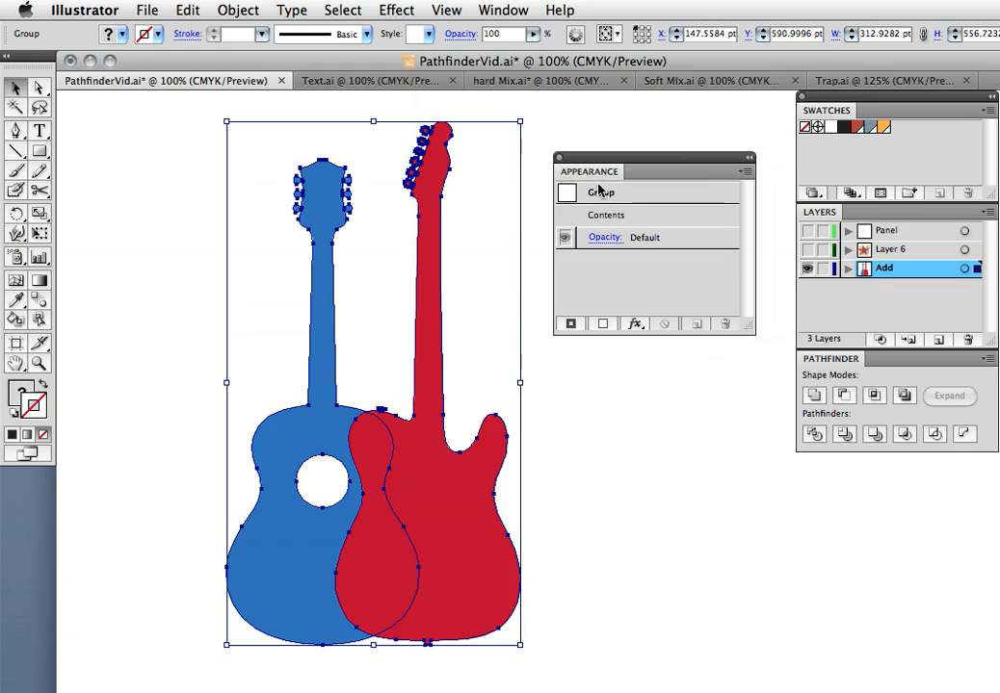
click(566, 327)
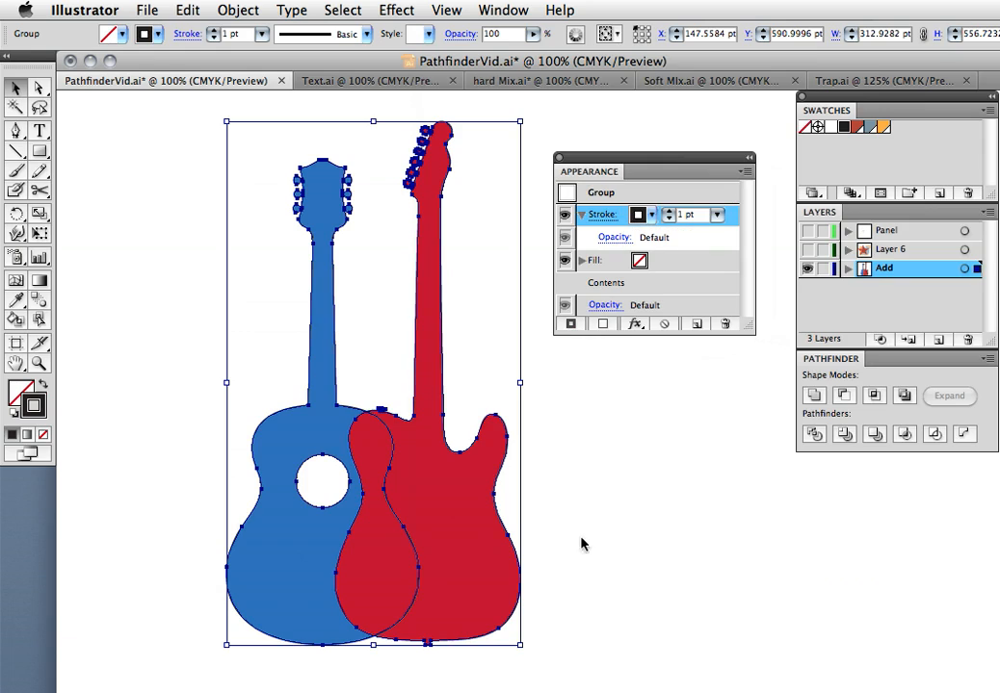
click(321, 490)
drag(202, 345, 492, 440)
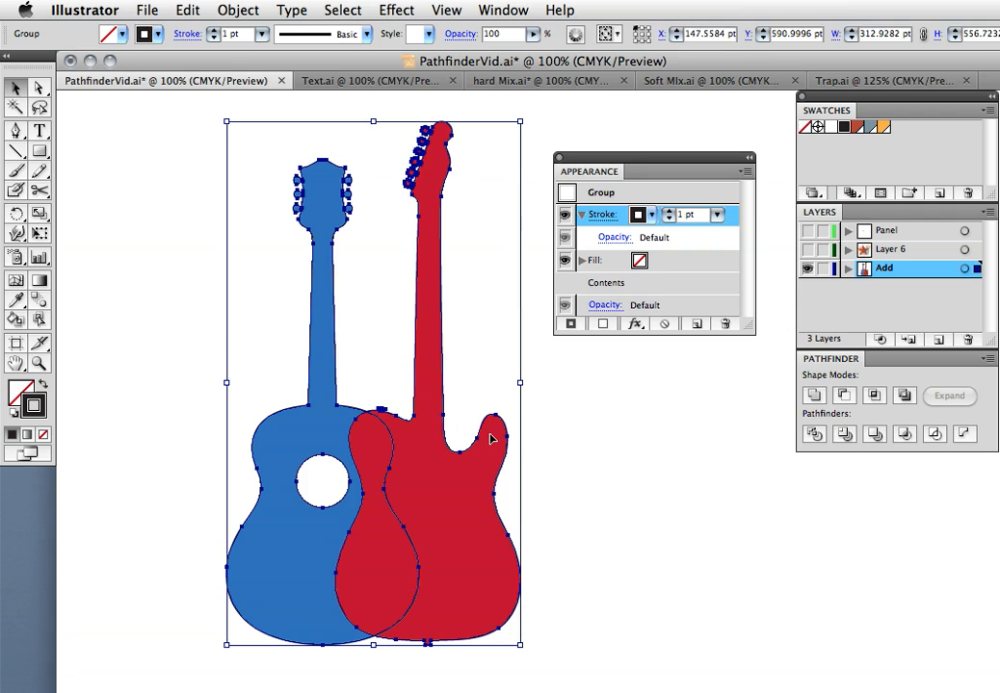
click(717, 215)
click(724, 287)
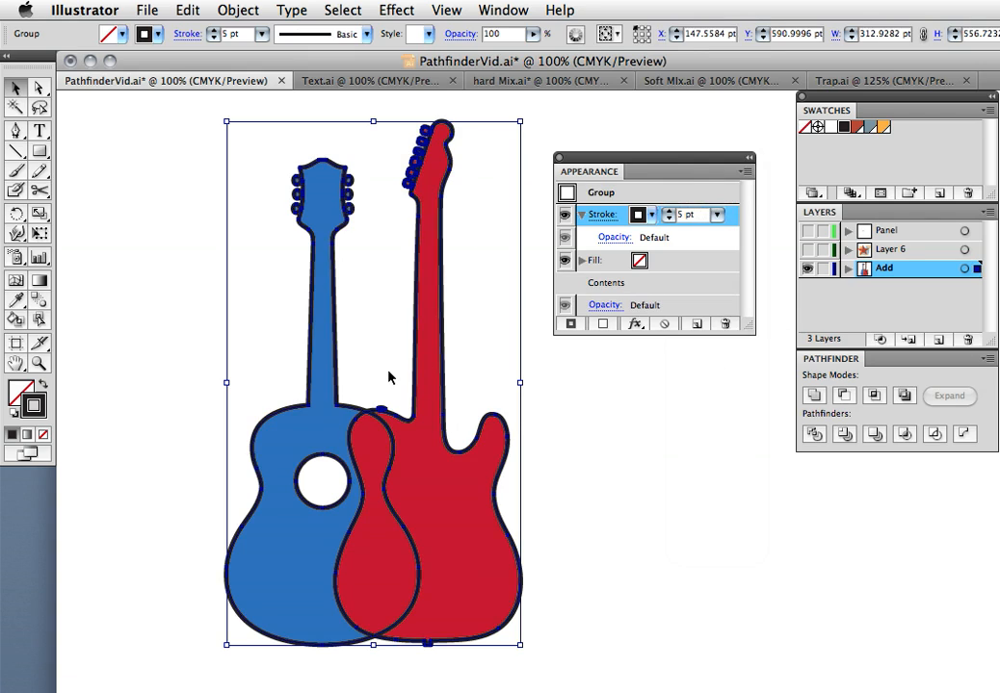
- Apply a live Offset Path effect of 10 pt with Miter joins and miter limit 4 to the group's stroke, and deselect it
click(634, 325)
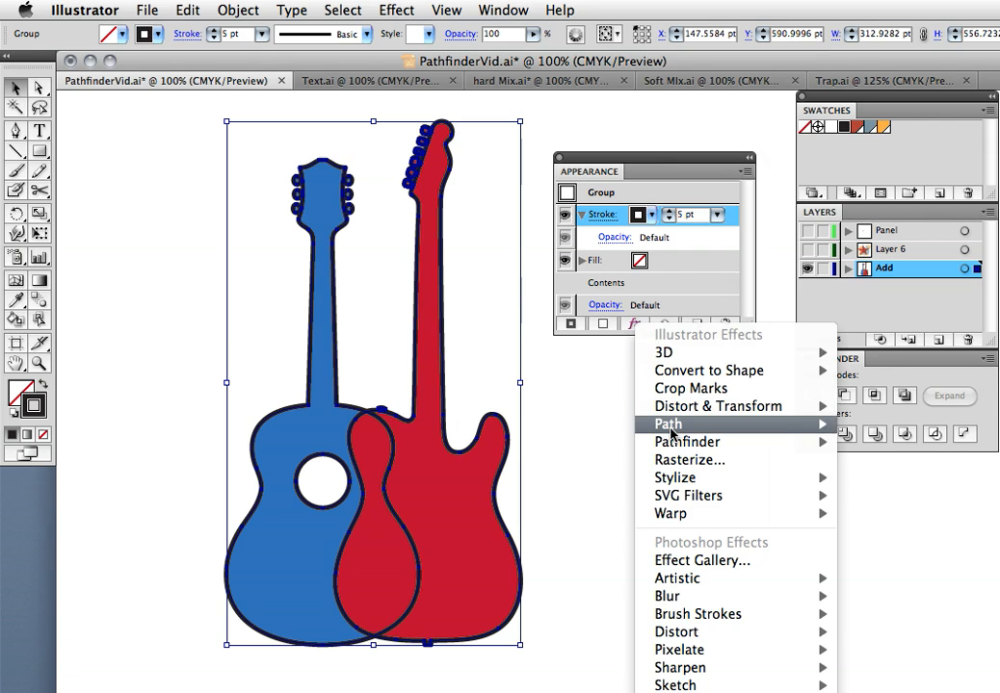
mouse_move(742, 423)
click(872, 425)
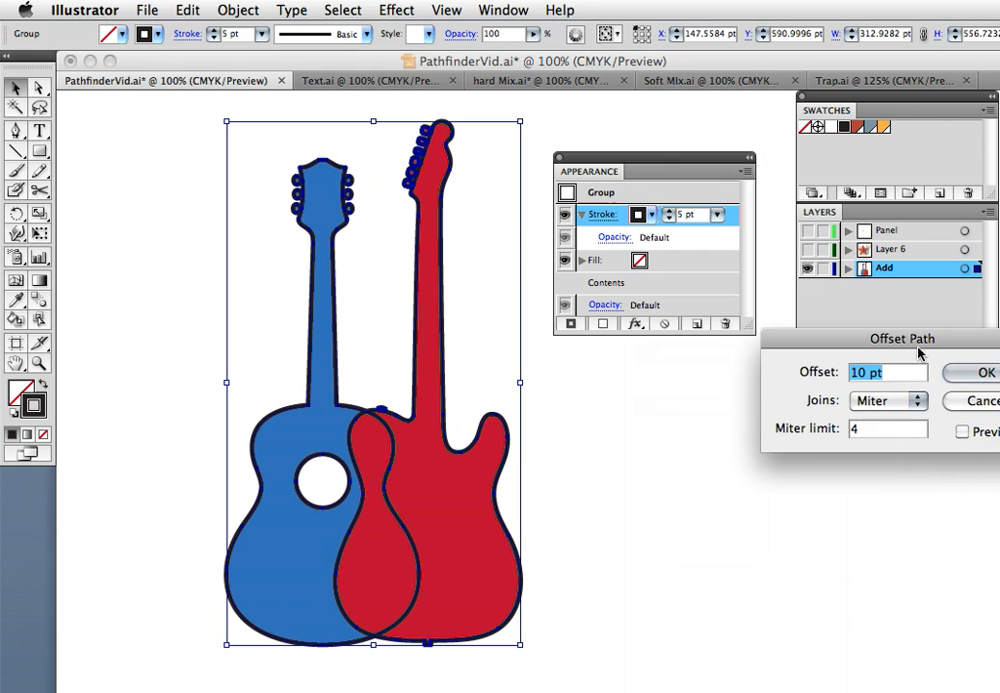
drag(853, 346, 664, 351)
click(773, 438)
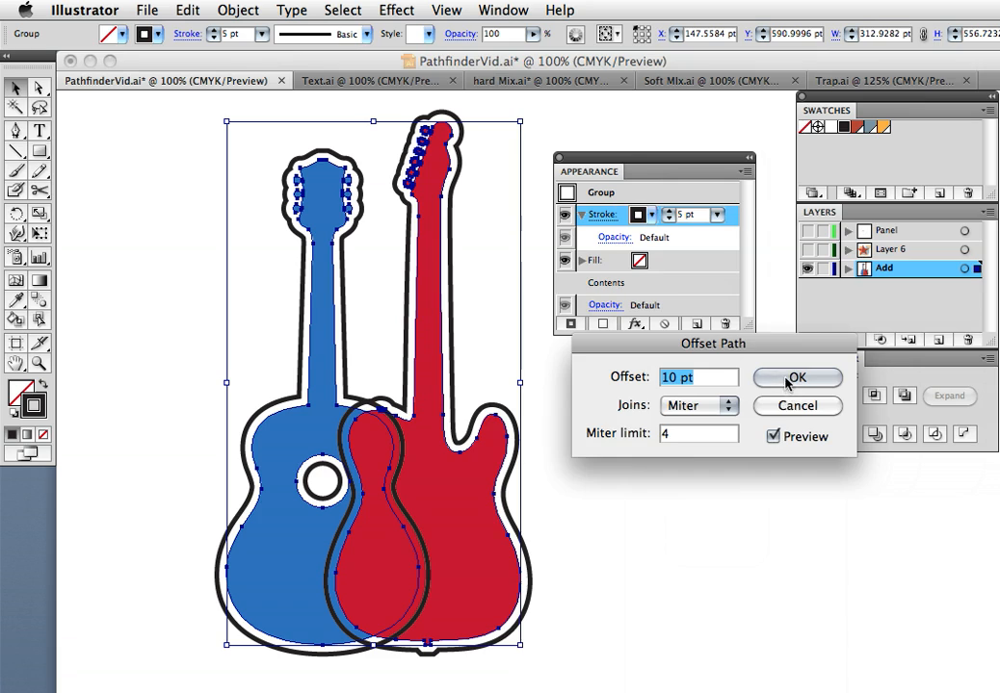
click(793, 380)
drag(587, 160, 601, 163)
click(532, 414)
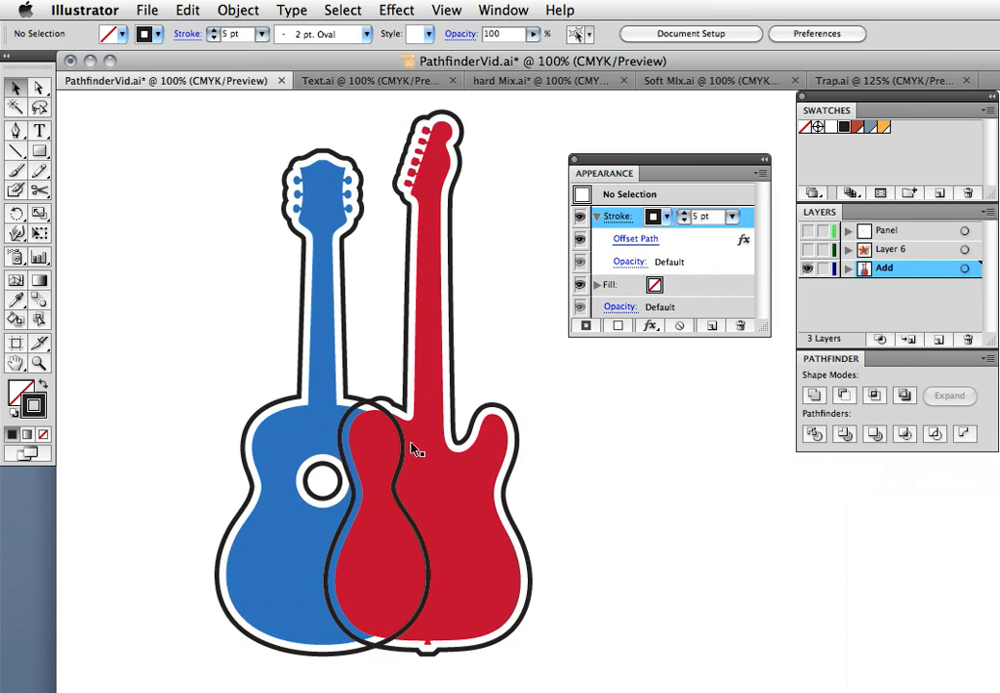
- Reselect the guitar group and apply the live Pathfinder Add effect to its offset stroke, then deselect the group
click(359, 469)
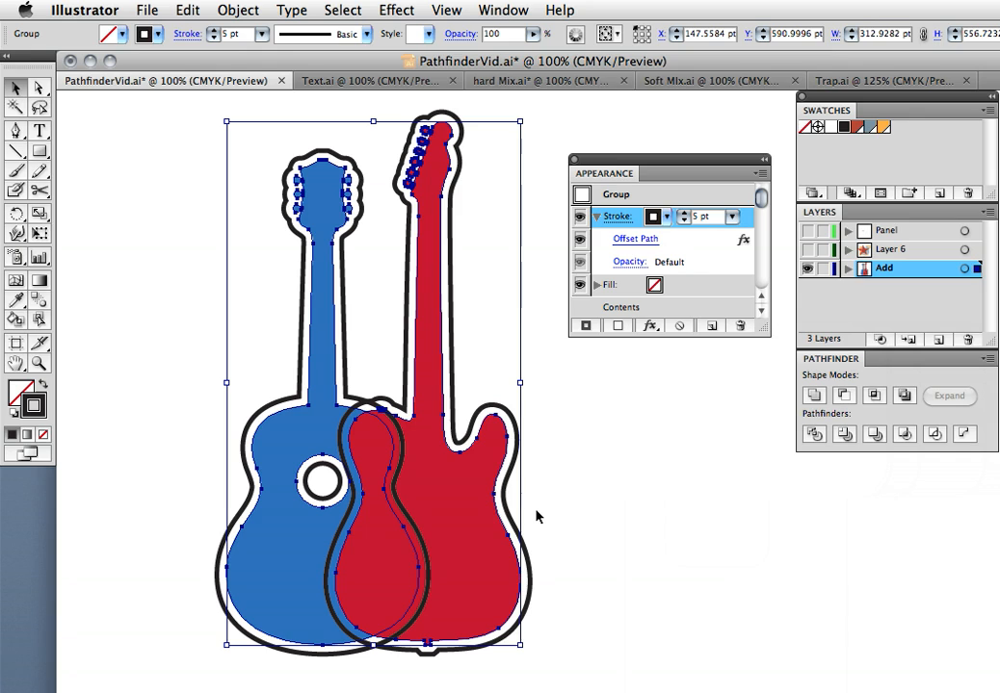
drag(632, 166, 853, 364)
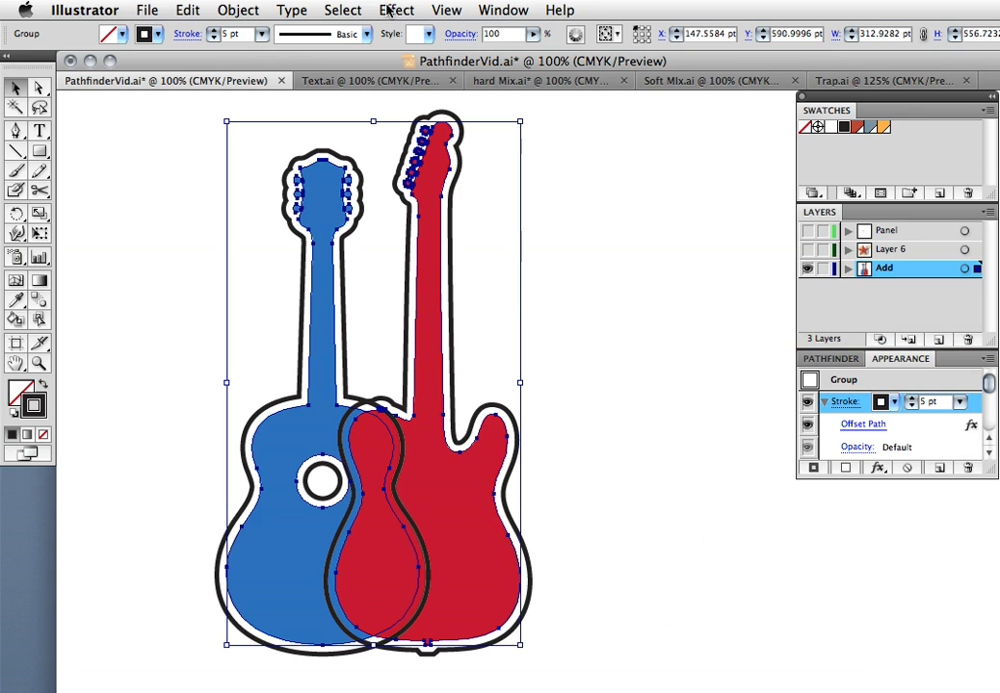
click(388, 10)
mouse_move(415, 227)
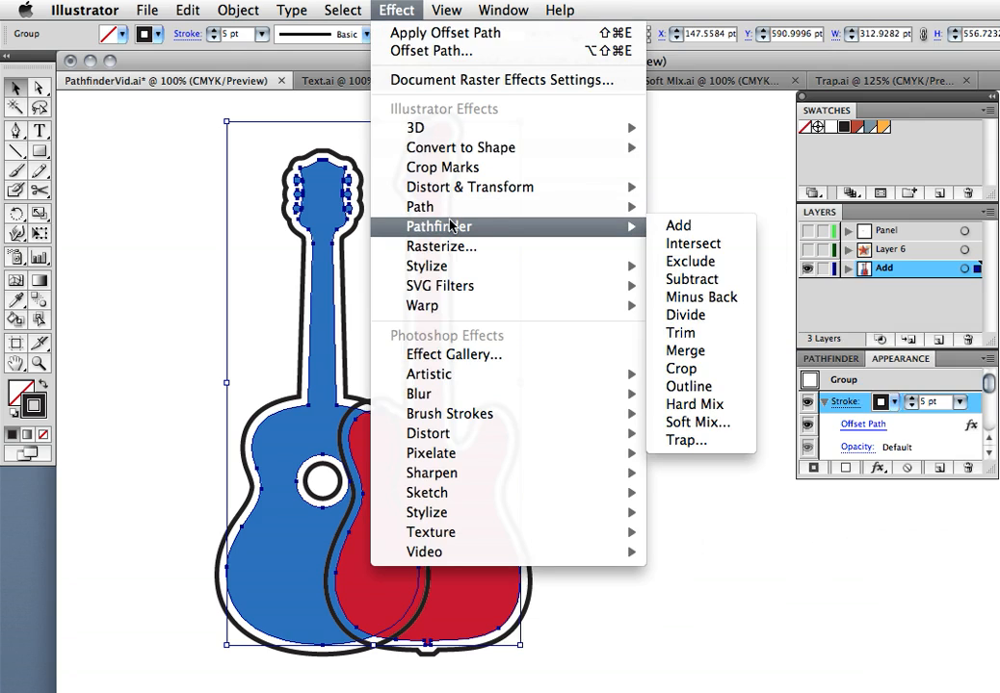
click(672, 226)
click(660, 237)
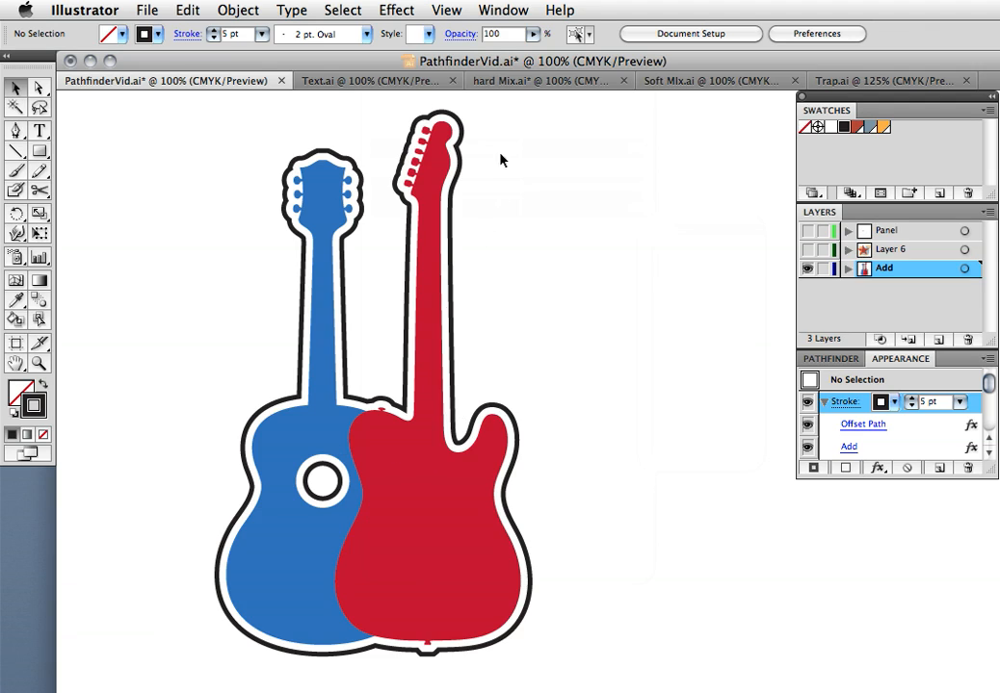
- Reopen the Add effect on the guitar group's stroke and preview the Trim operation instead
click(400, 438)
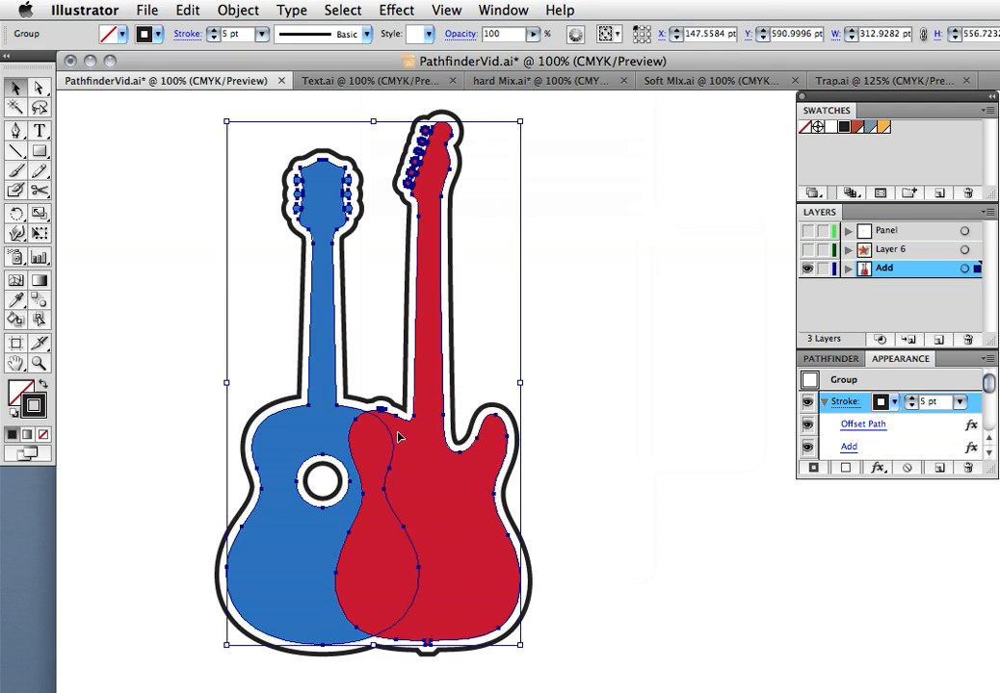
drag(992, 469, 992, 564)
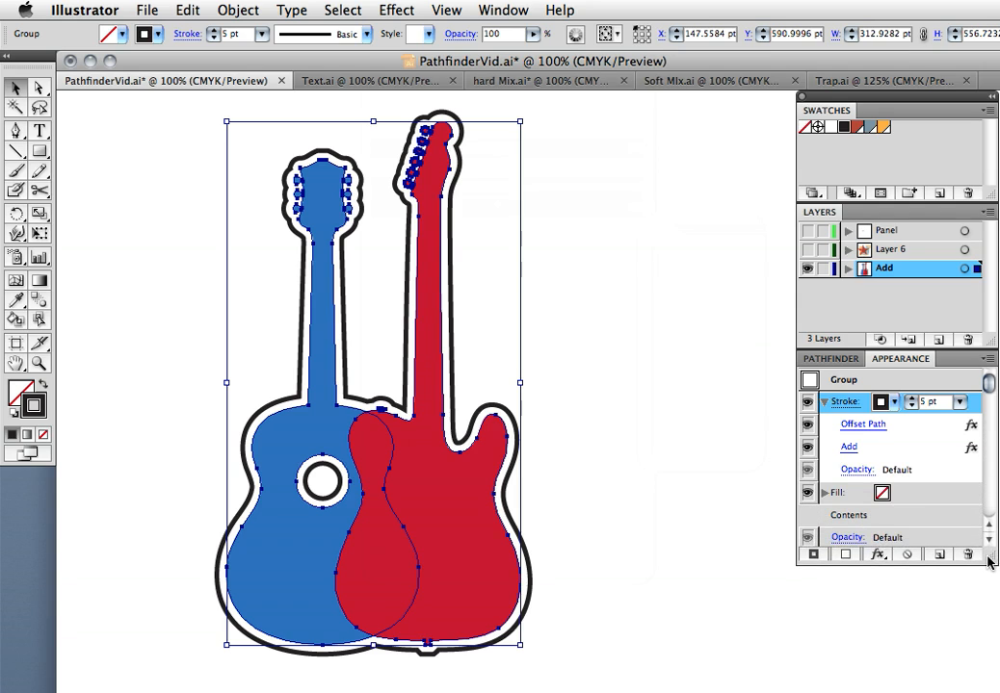
click(851, 447)
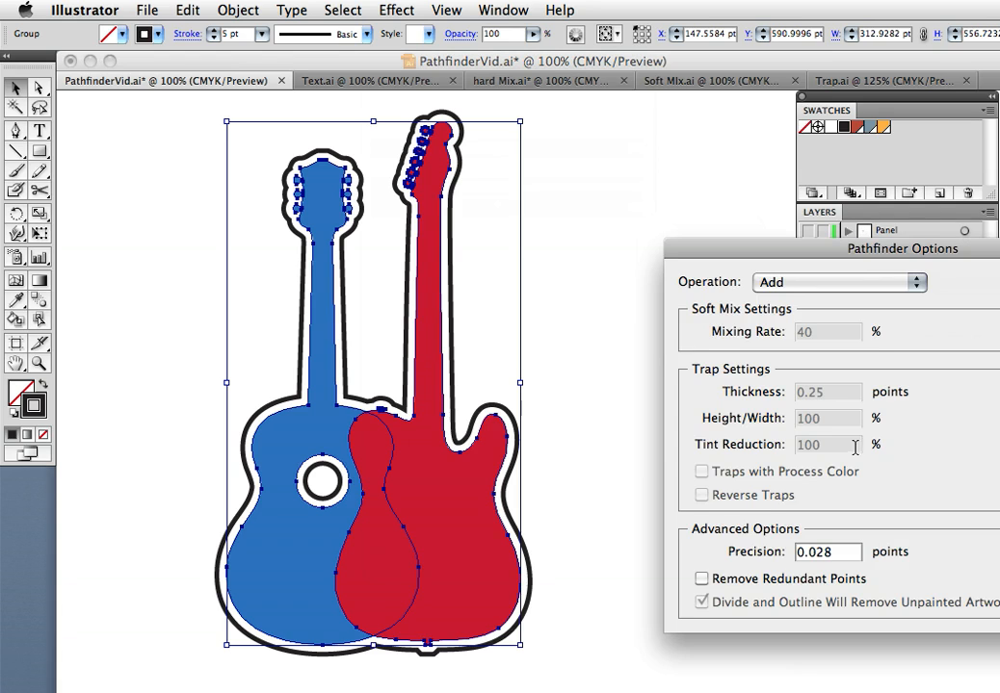
drag(844, 250, 747, 227)
click(736, 264)
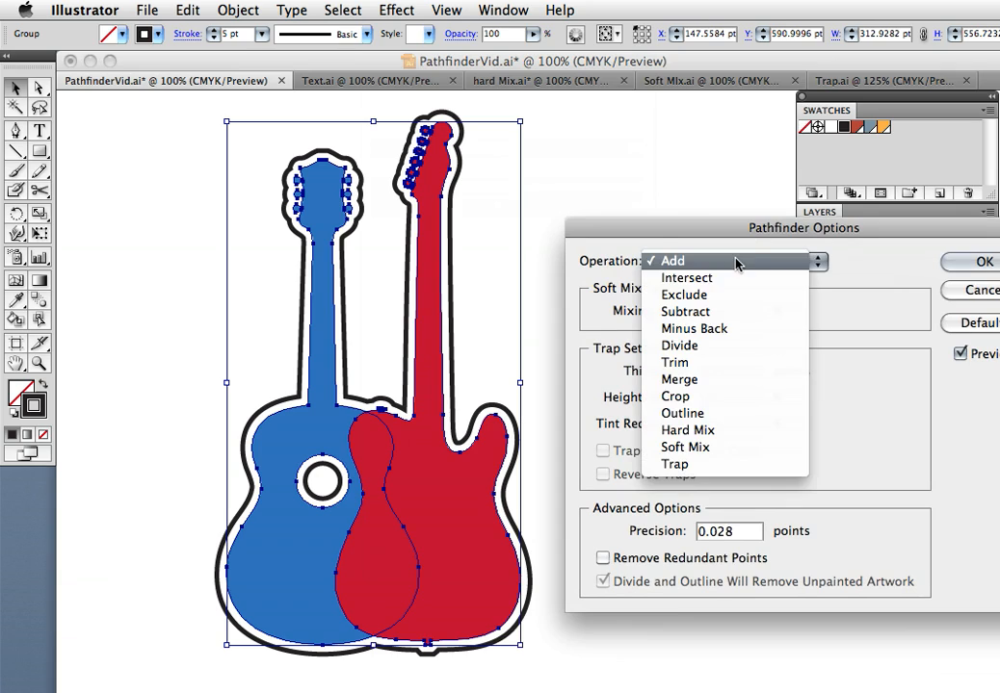
click(720, 363)
drag(635, 232, 660, 237)
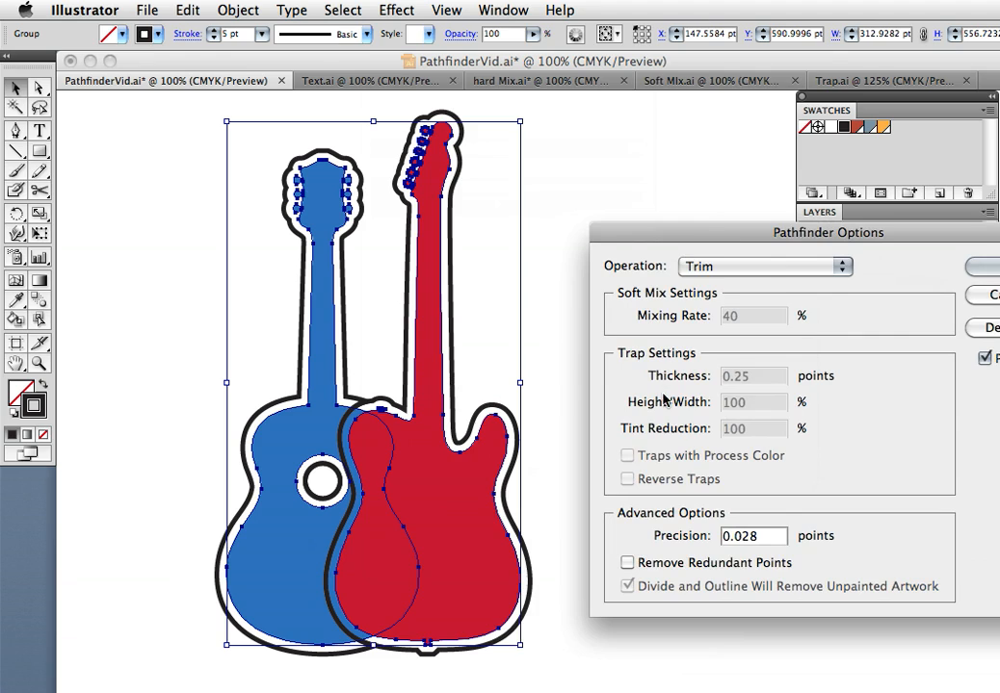
- Preview the Subtract operation on the guitar stroke, then restore the Add operation and accept the Pathfinder options
click(779, 270)
click(757, 214)
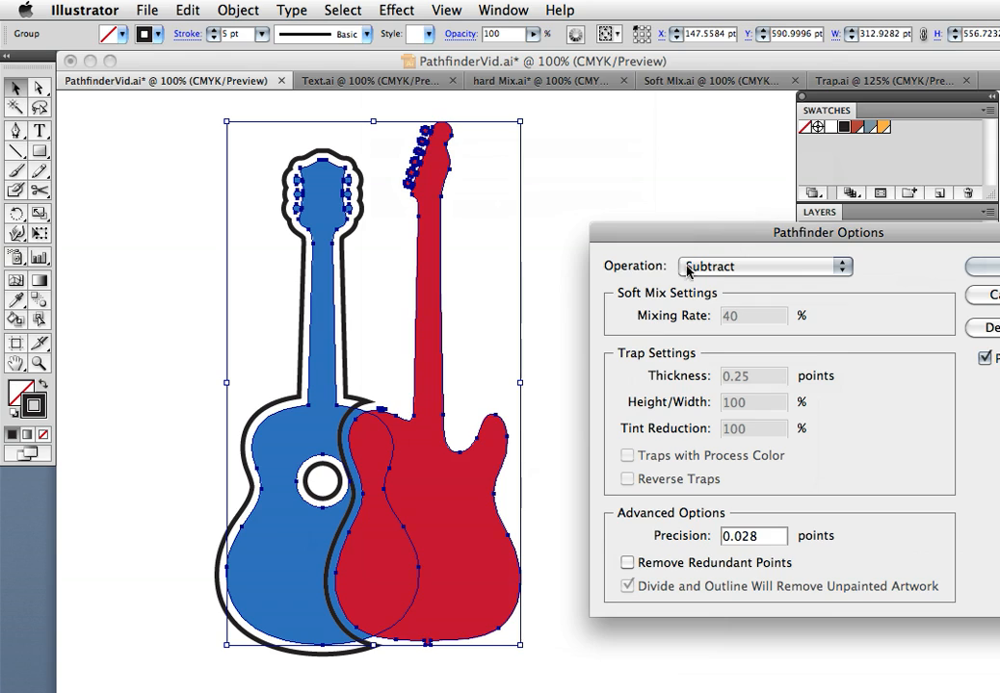
click(695, 267)
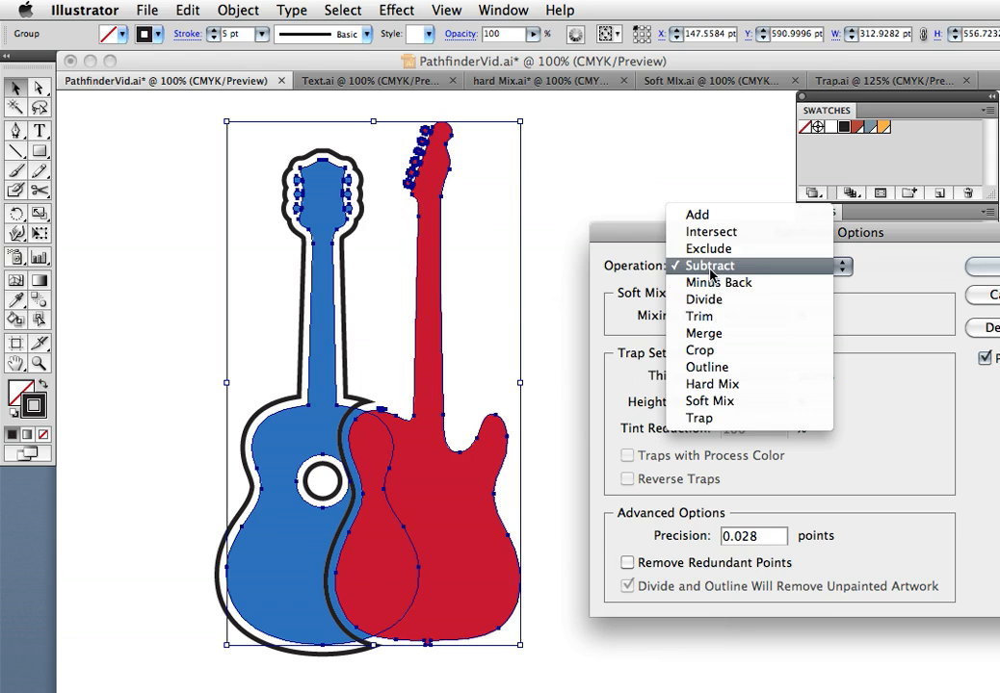
click(710, 220)
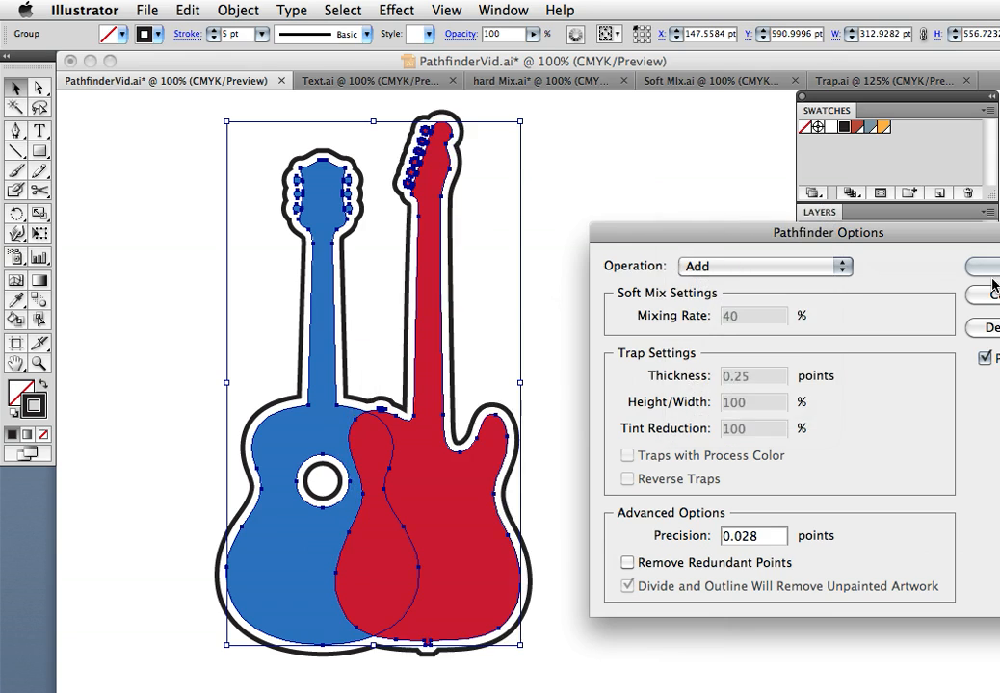
click(984, 267)
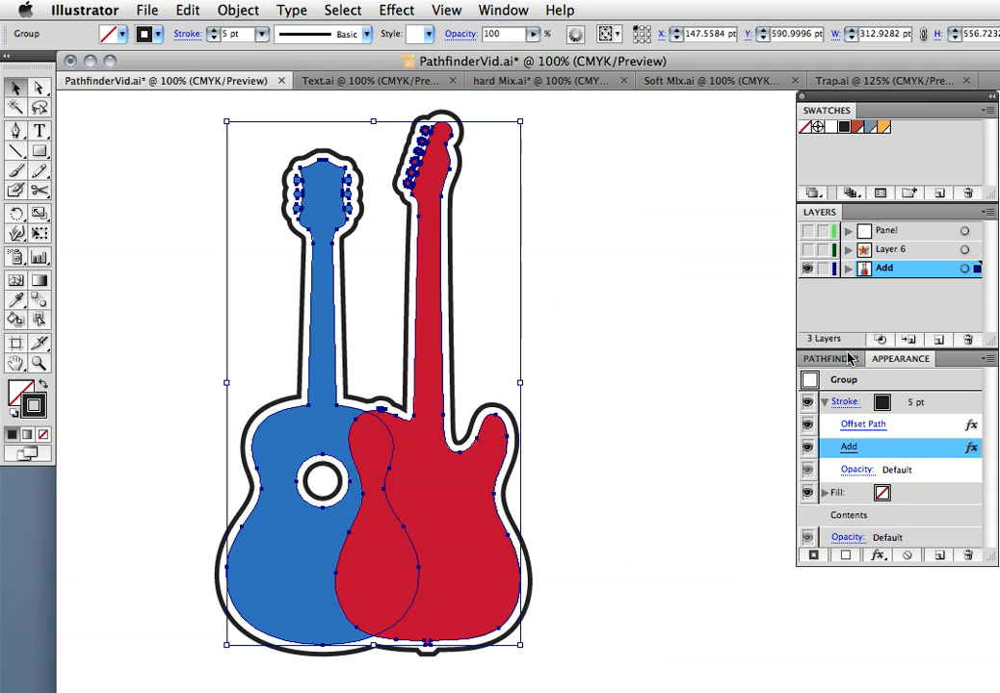
- Switch to the Text.ai document and highlight the VectorTuts+ characters as live text, leaving the type object selected
click(407, 83)
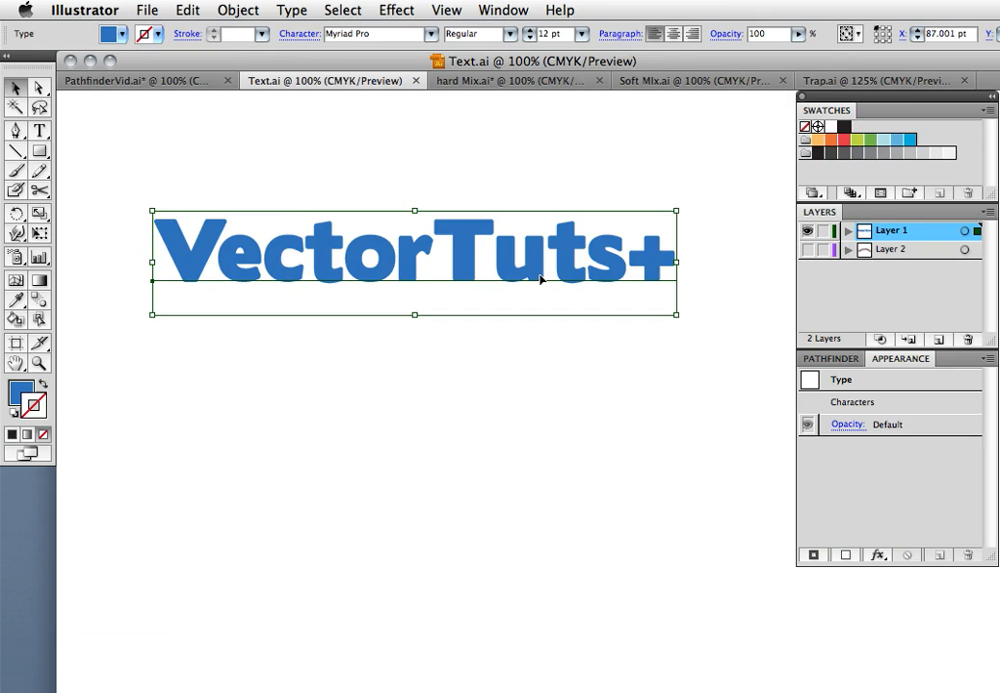
key(t)
drag(547, 277, 311, 271)
click(15, 88)
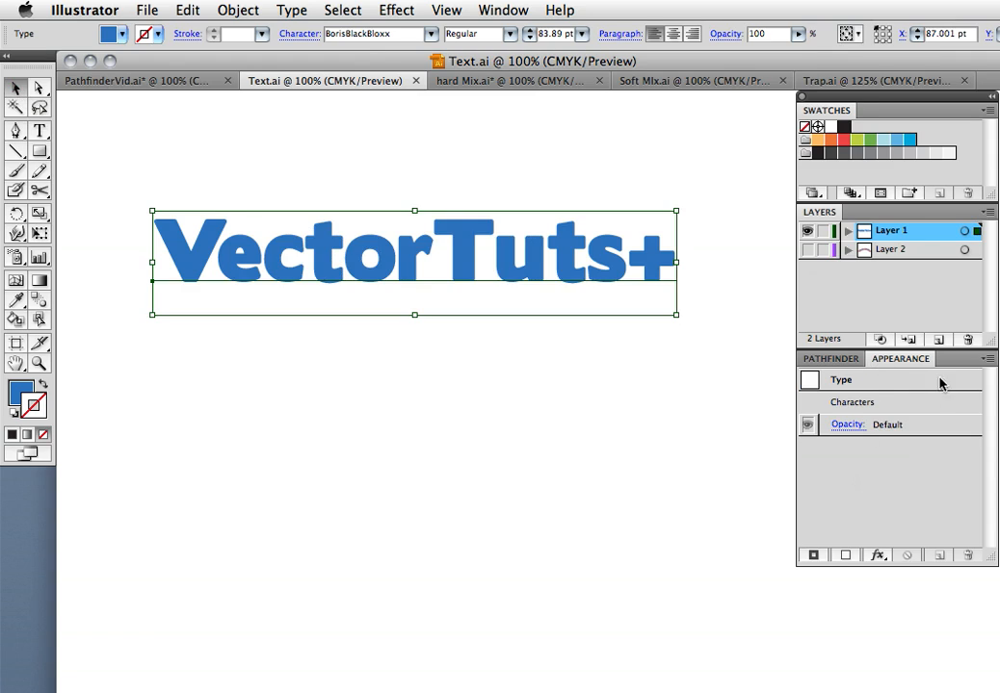
- Add a new stroke to the VectorTuts+ text, colour it red and set its weight to 5 pt
click(813, 556)
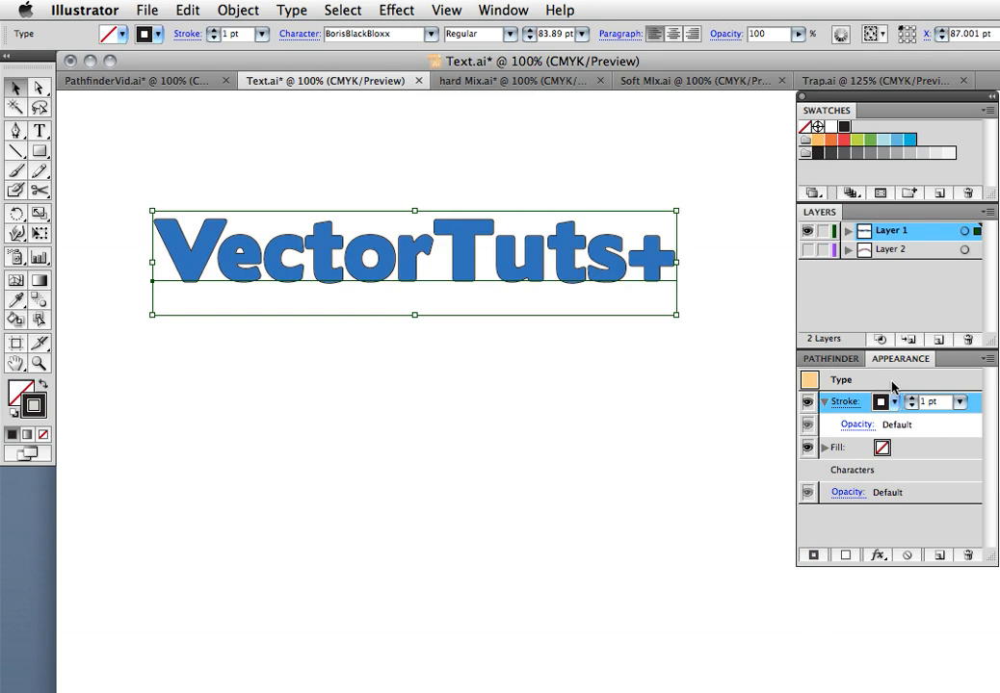
click(894, 402)
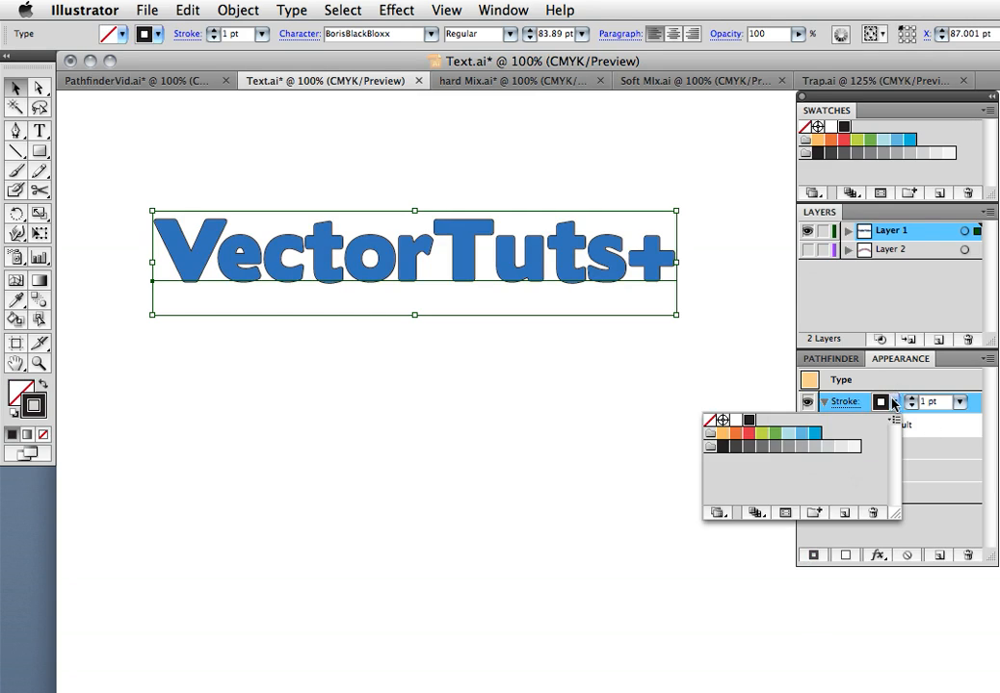
click(750, 440)
click(959, 402)
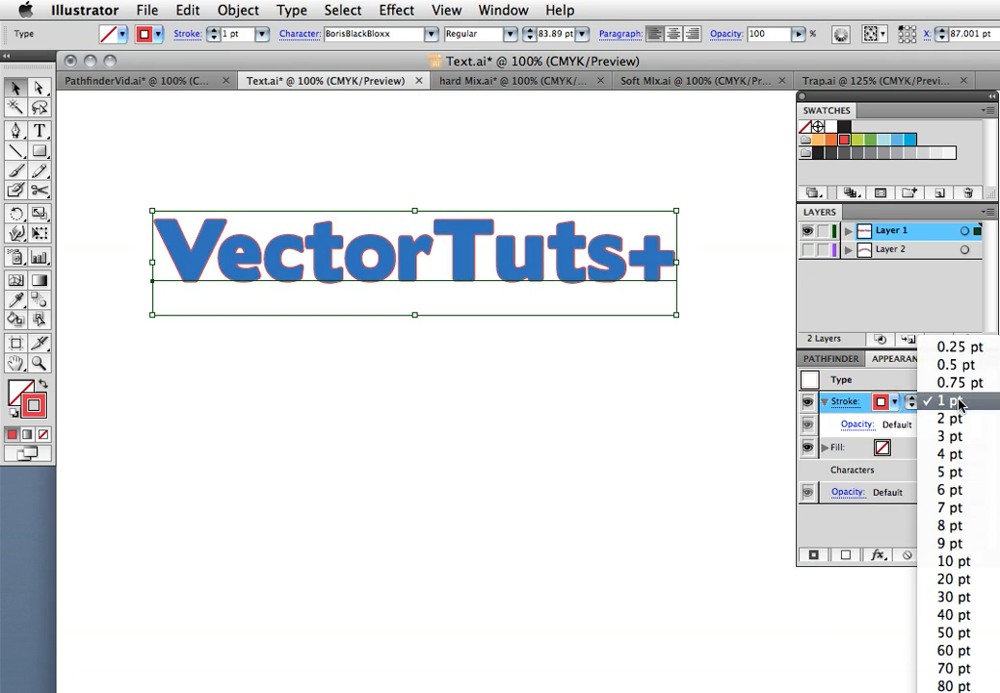
click(963, 473)
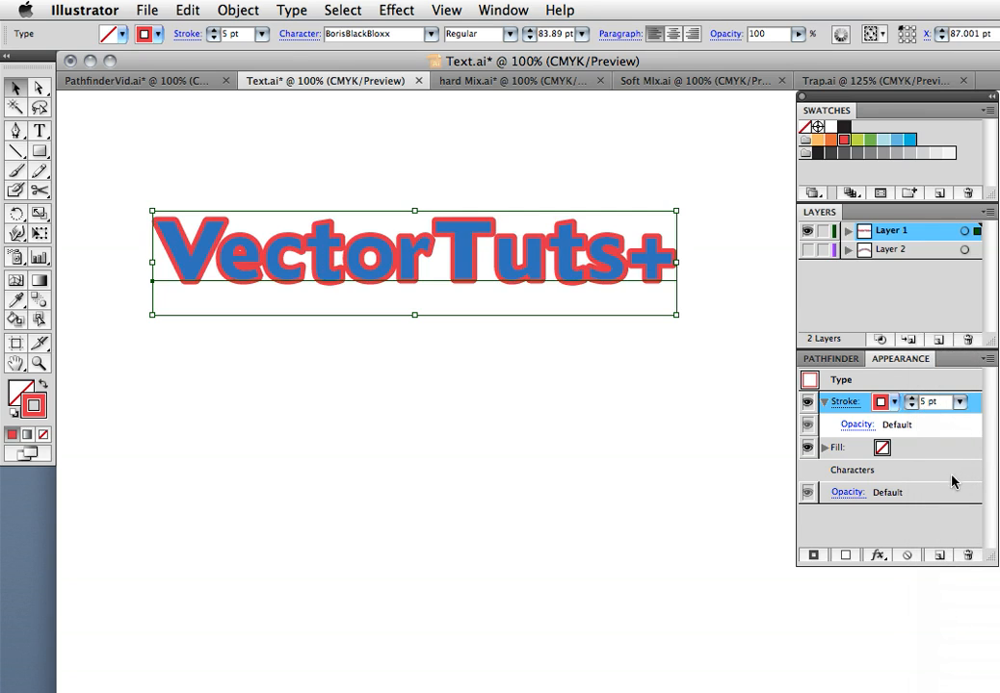
- Apply a live 10 pt Offset Path effect with Miter joins to the text's red stroke and deselect the text
click(876, 556)
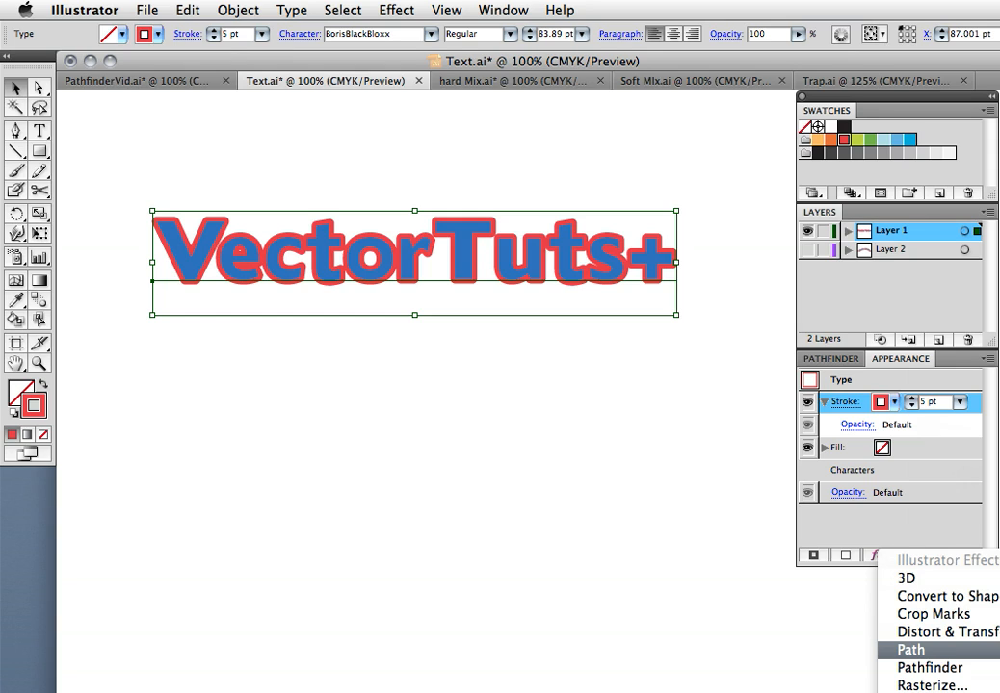
click(999, 651)
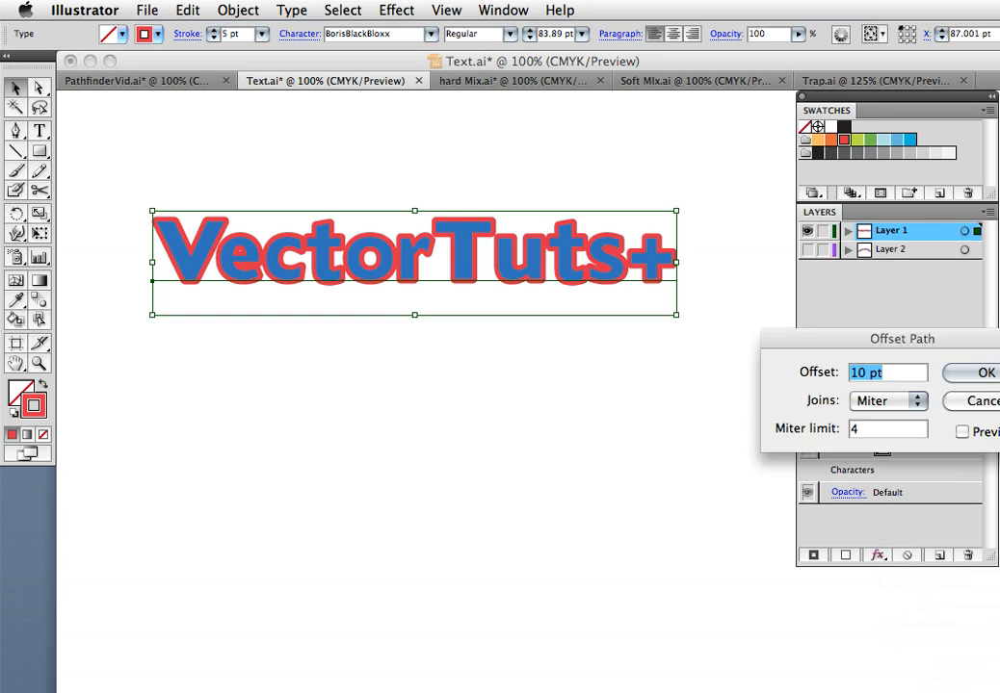
click(962, 432)
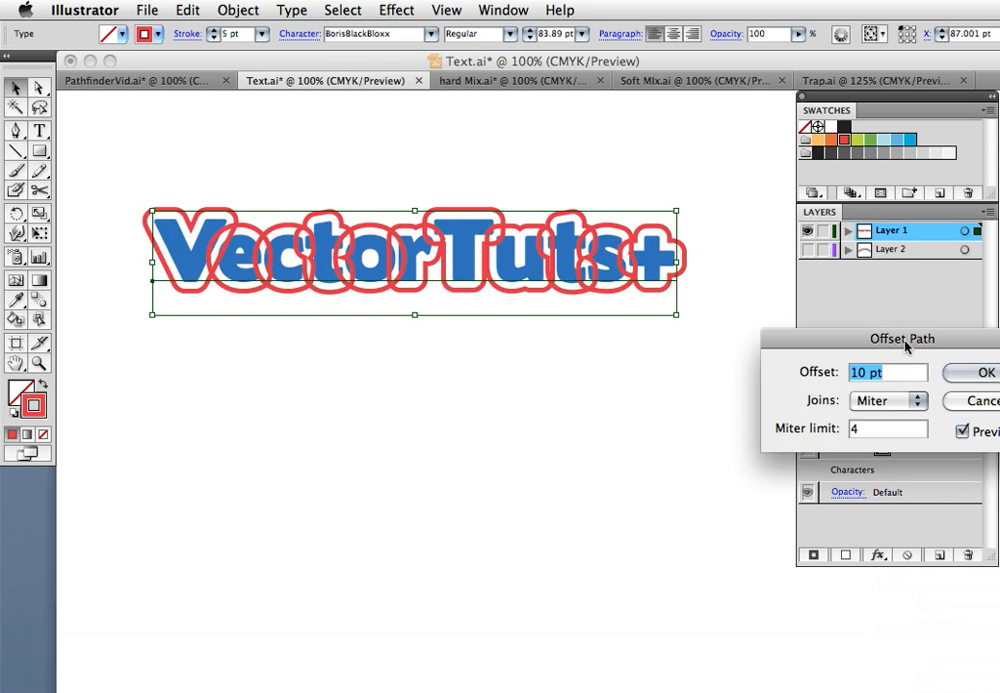
drag(904, 342, 758, 384)
click(836, 416)
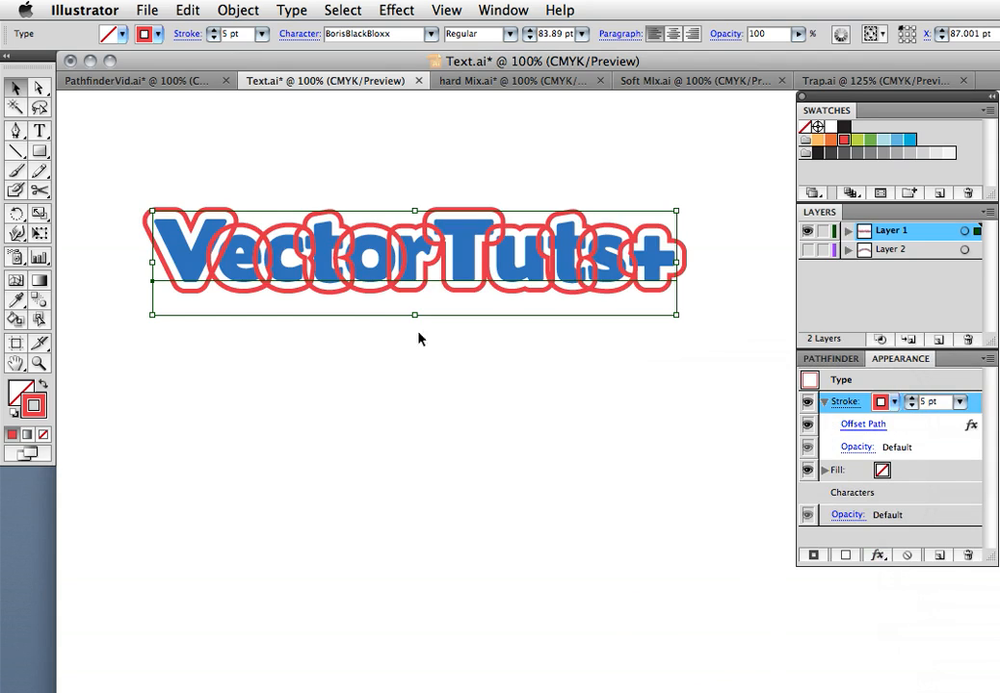
click(382, 344)
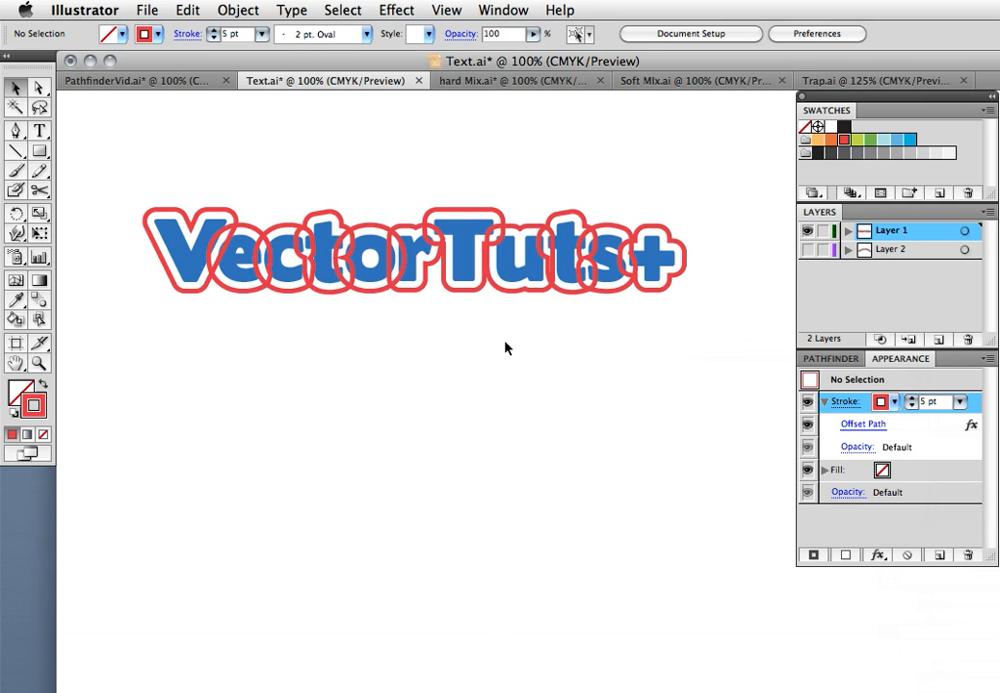
- Apply a live Pathfinder Add effect to the VectorTuts+ text's red offset stroke and deselect the text
click(491, 286)
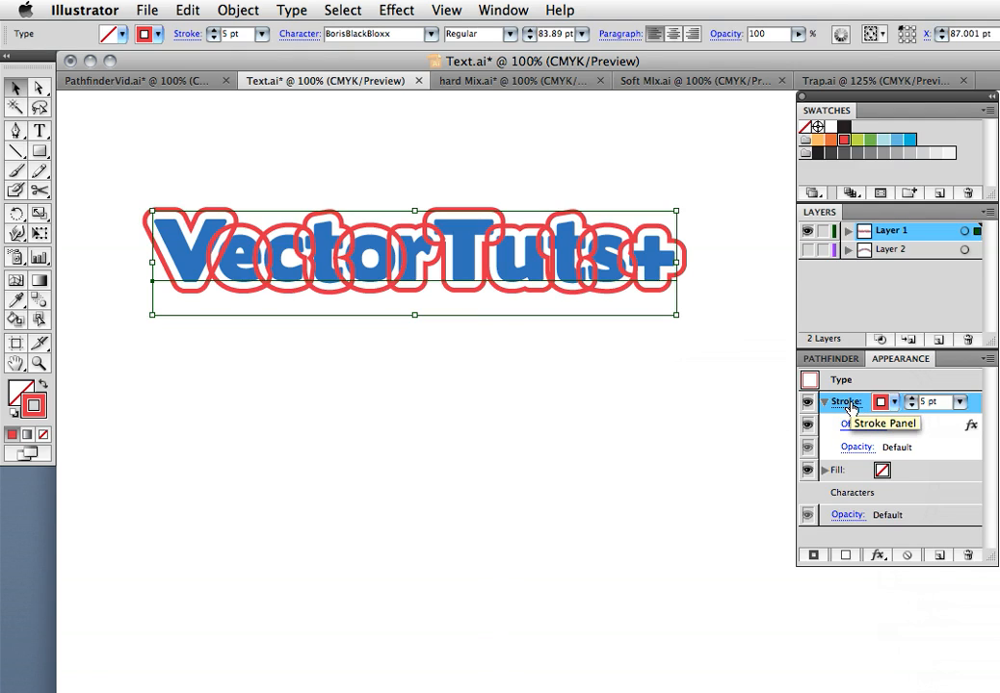
click(395, 10)
mouse_move(443, 225)
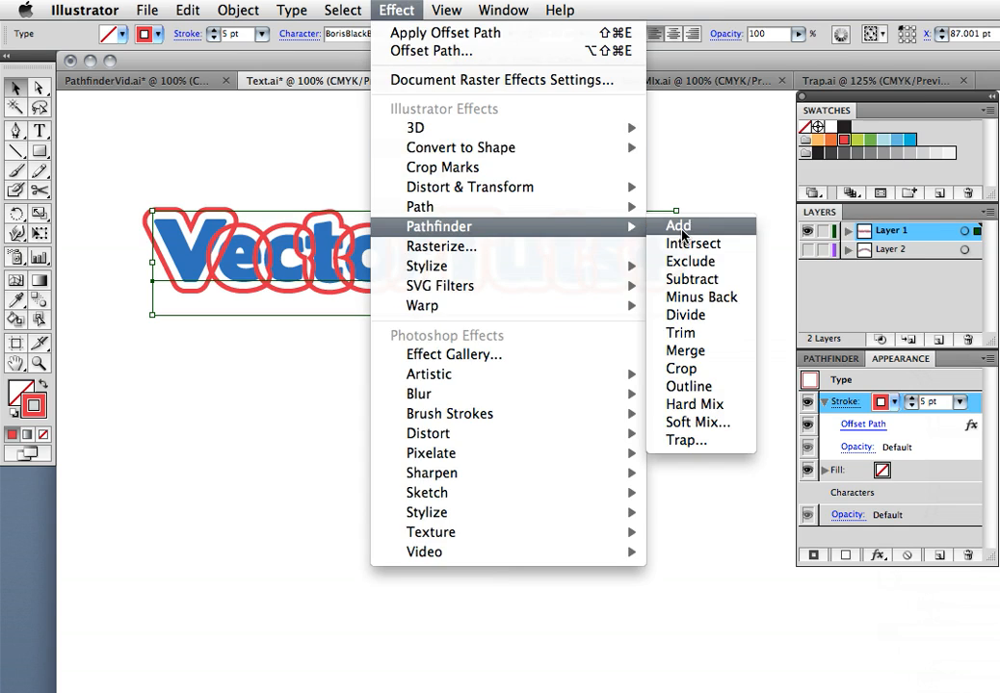
click(686, 164)
click(712, 310)
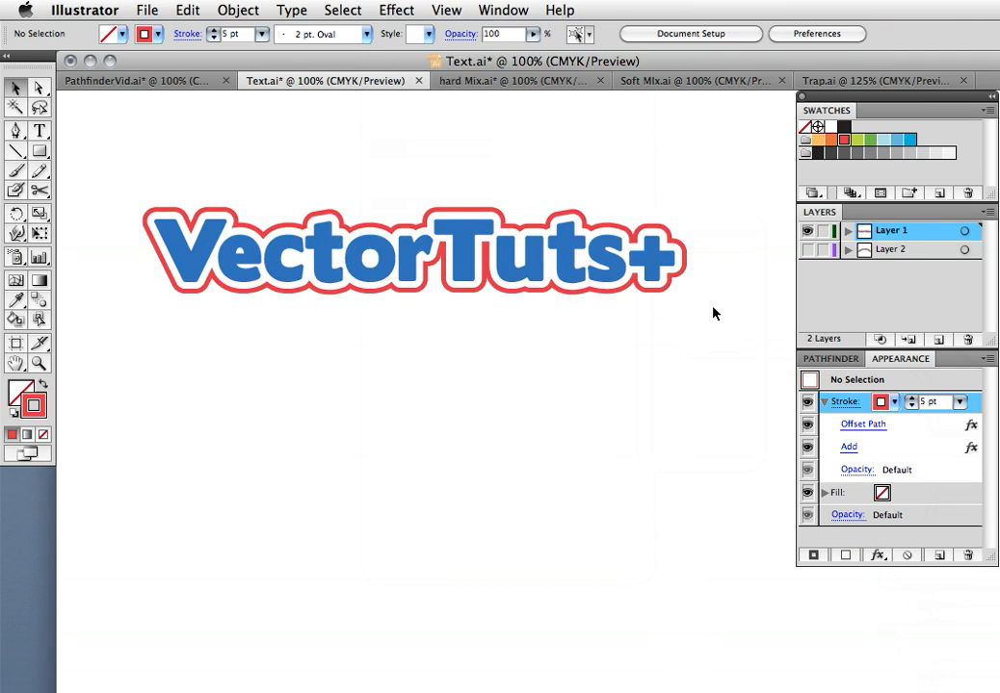
- Try replacing the letter "u" in the live VectorTuts+ text with "oo" and undo the edit
click(631, 288)
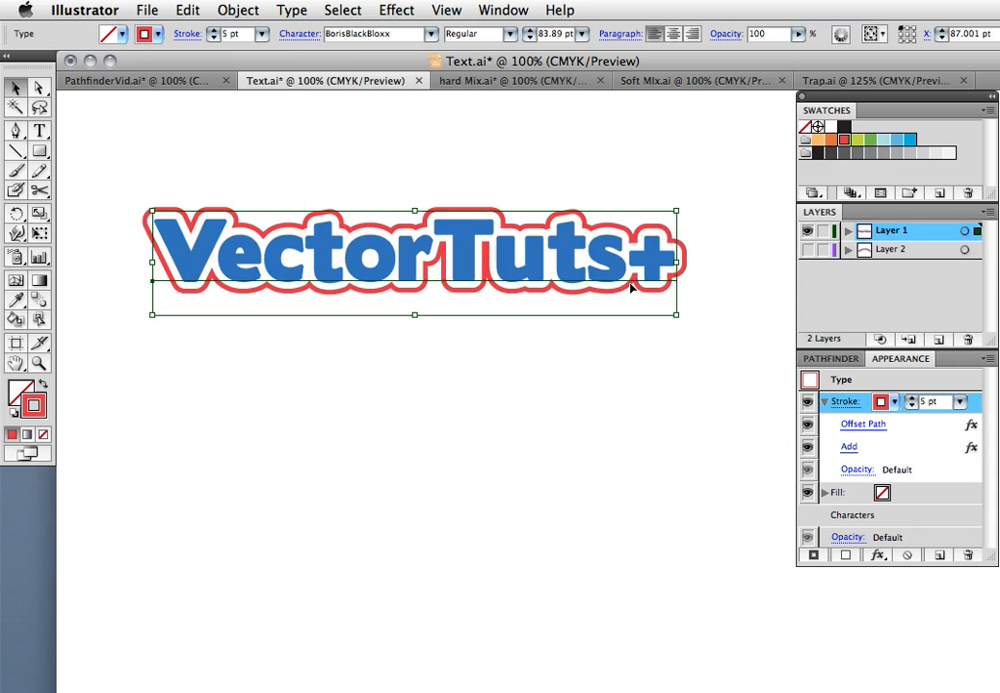
double_click(606, 266)
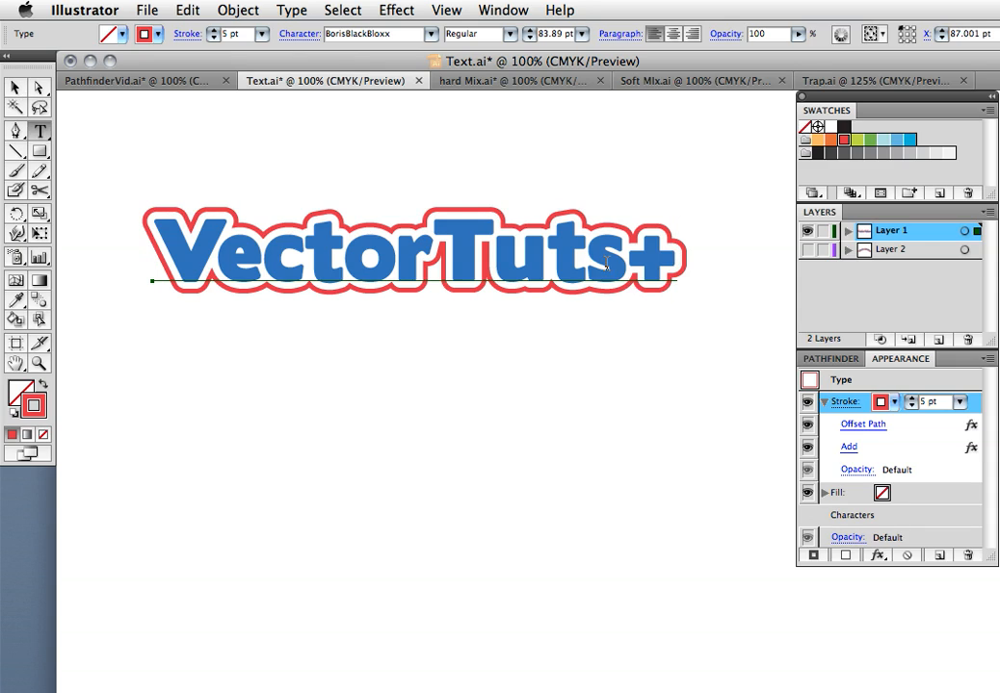
drag(564, 264, 482, 264)
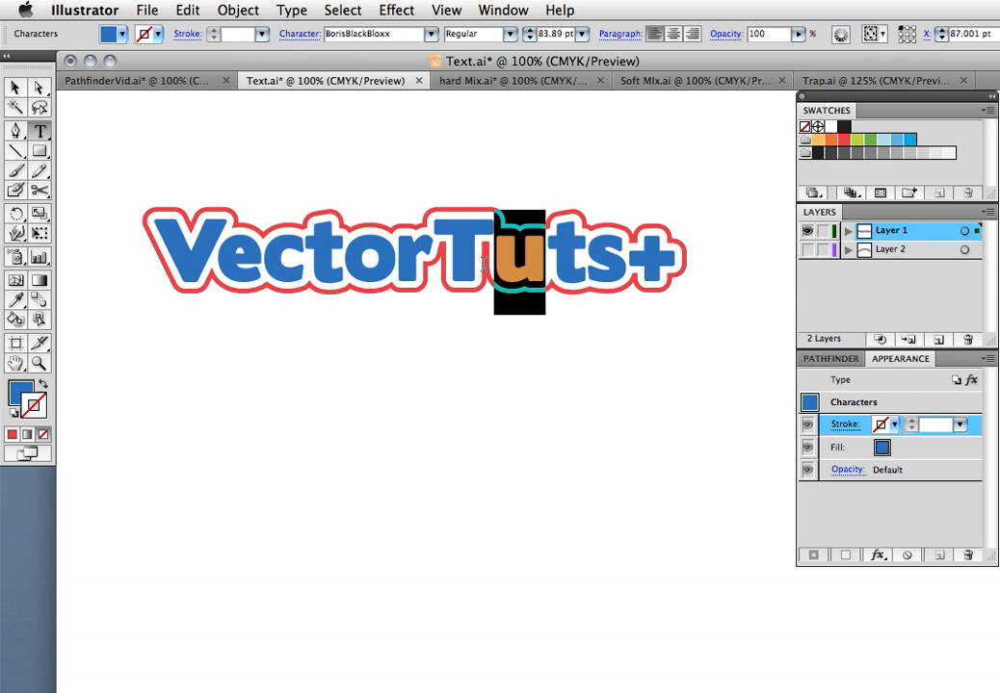
text(oo)
key(Escape)
key(super+z)
- Change the font of all VectorTuts+ characters to Braggadocio, leaving the type object selected
key(super+a)
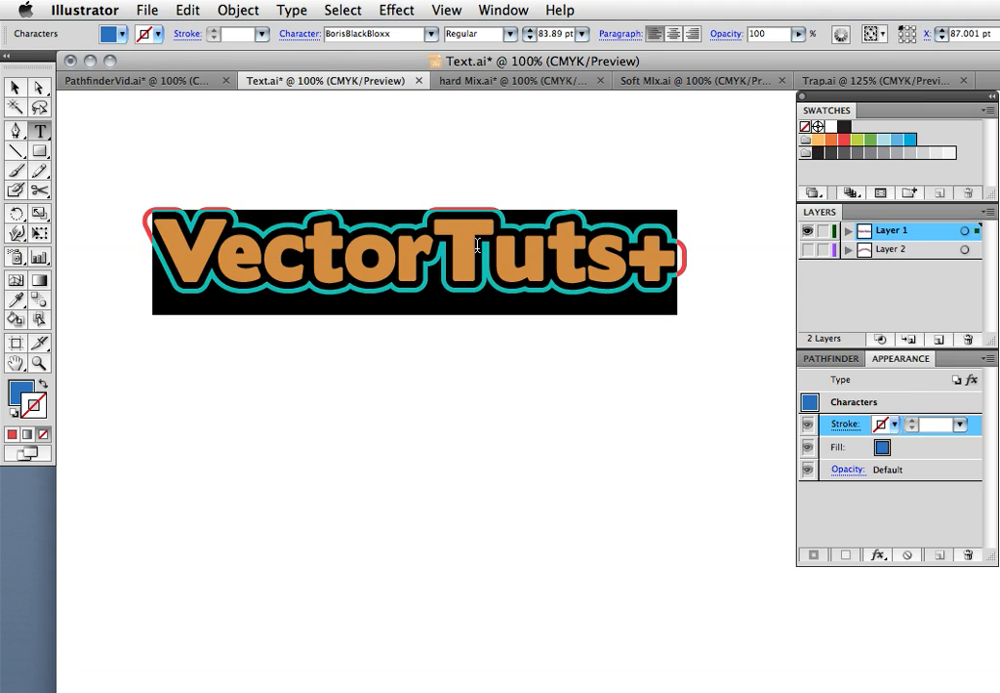
click(300, 34)
click(291, 57)
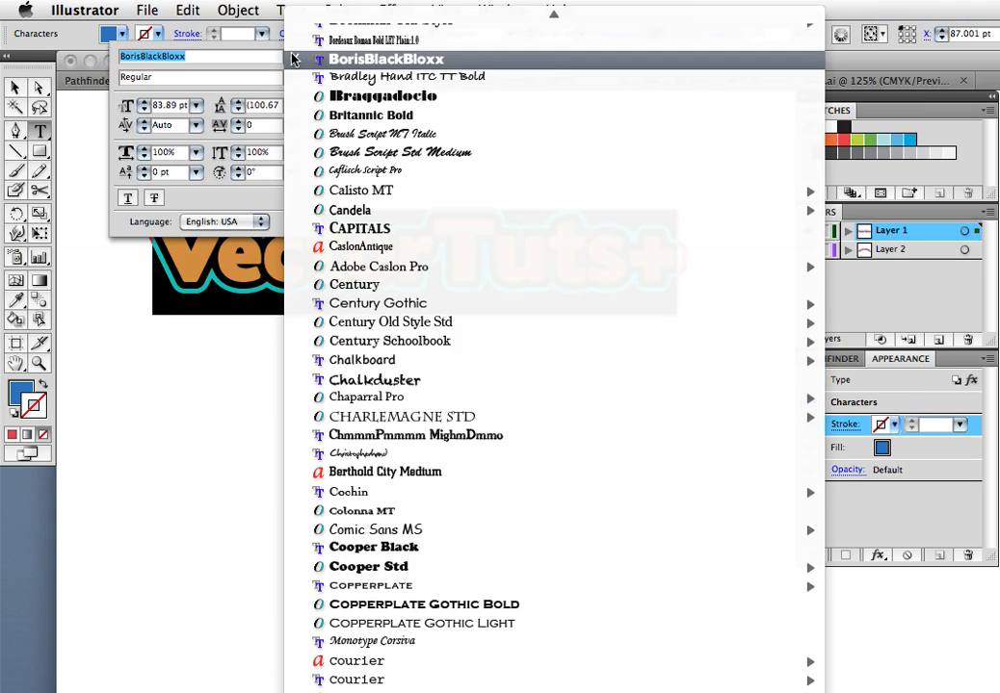
click(346, 96)
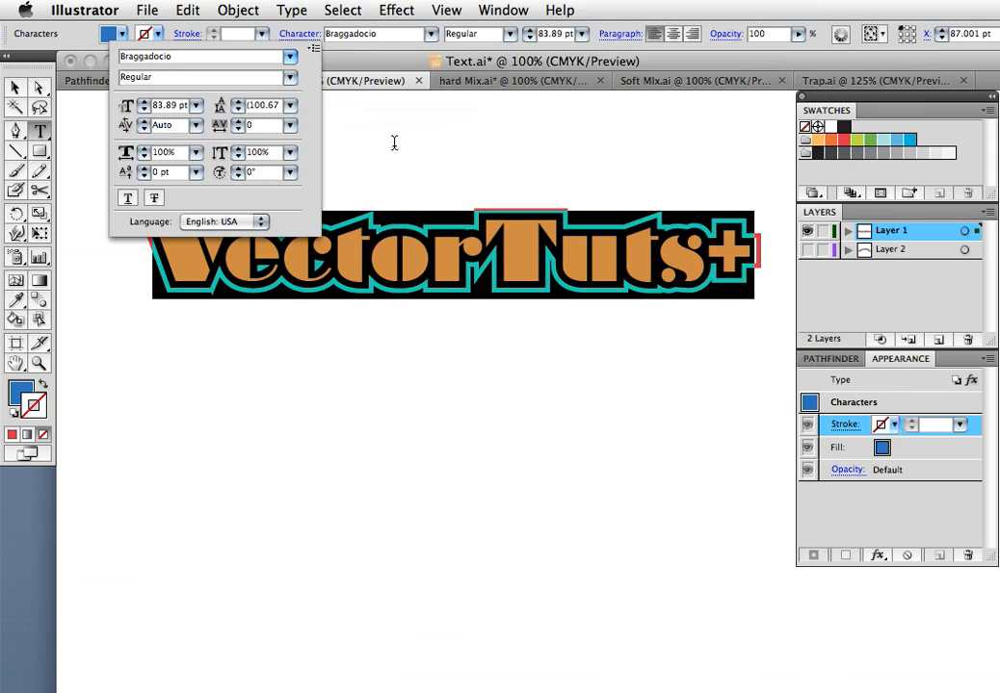
click(20, 88)
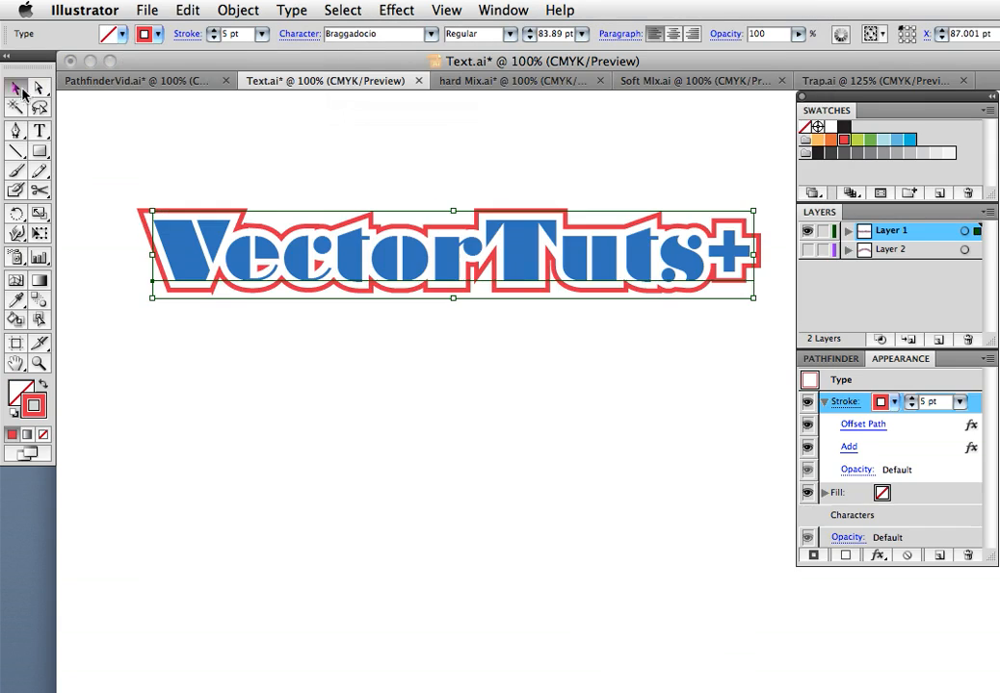
- Show Layer 2 and replace the "u" in its arched VectorTuts+ text with "ü"
click(807, 251)
click(405, 394)
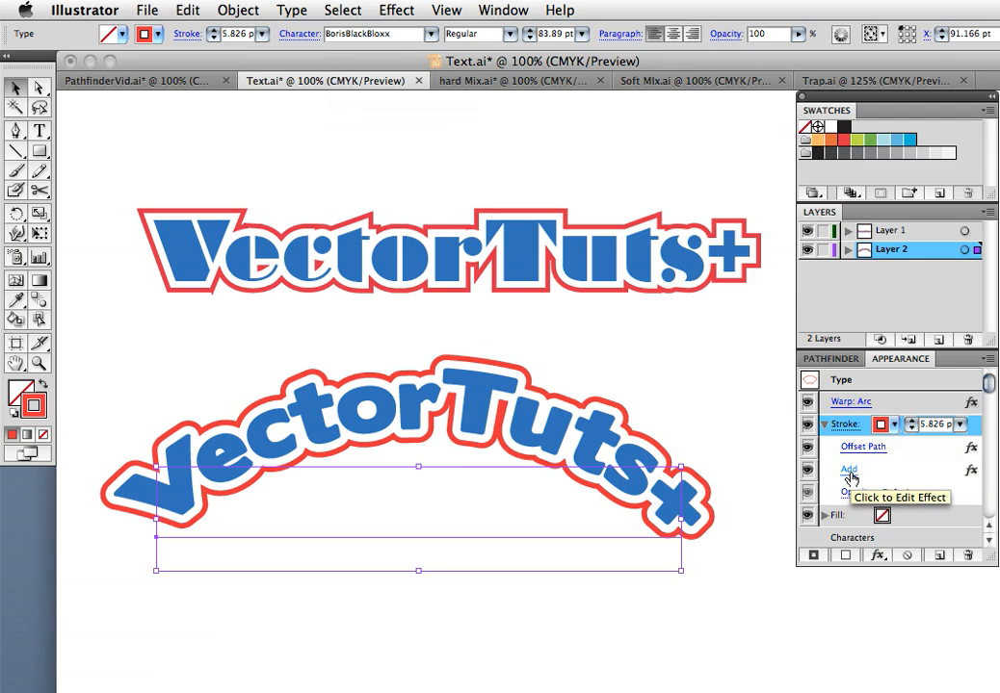
key(t)
drag(542, 417, 515, 417)
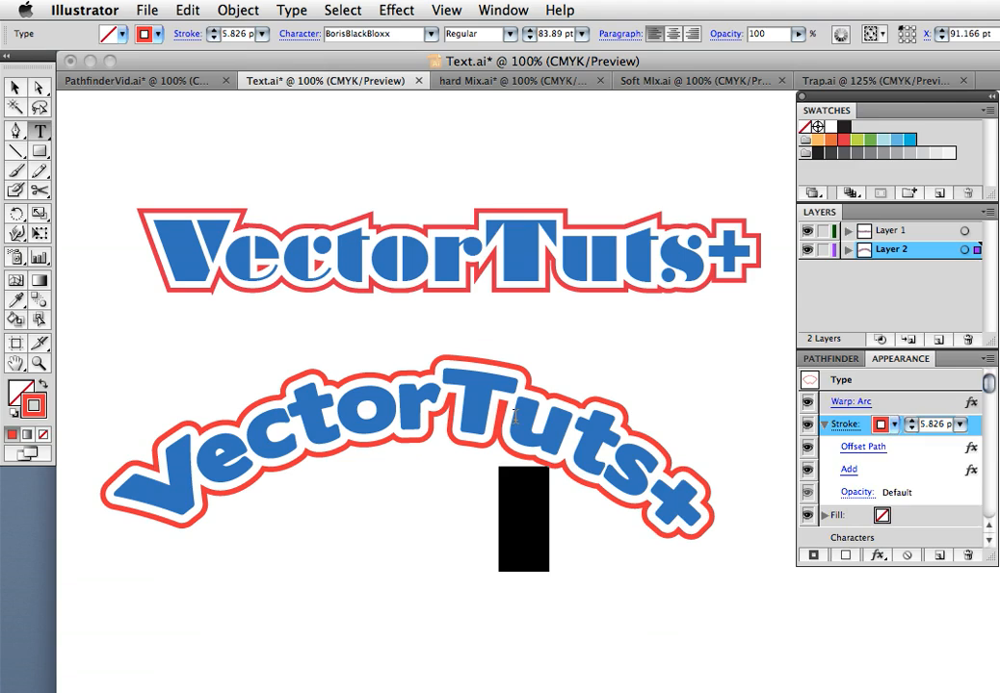
key(alt+u)
text(u)
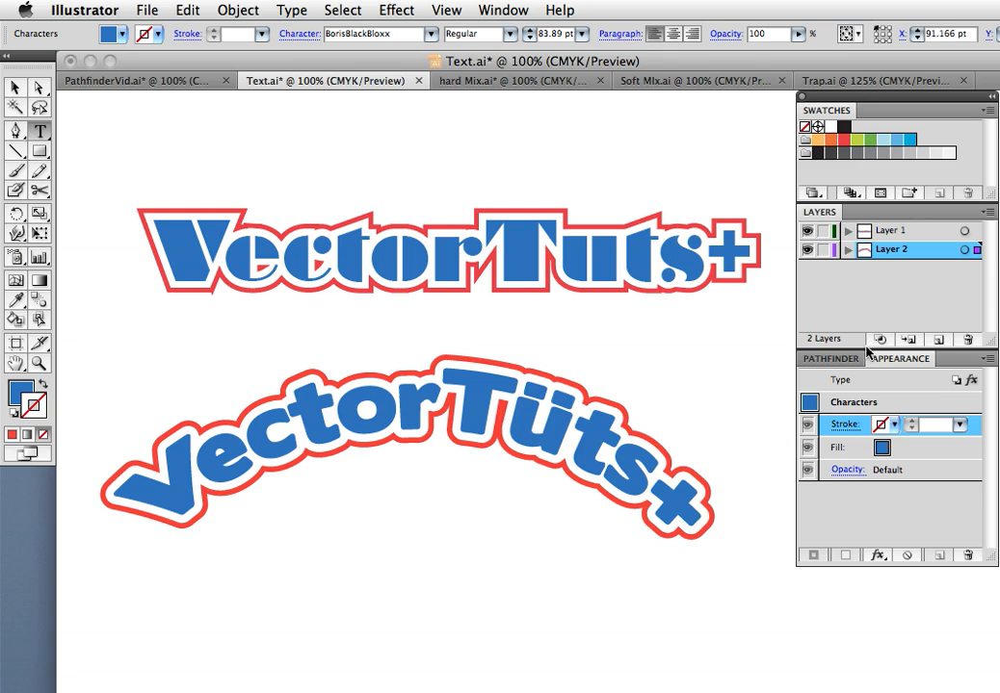
click(15, 87)
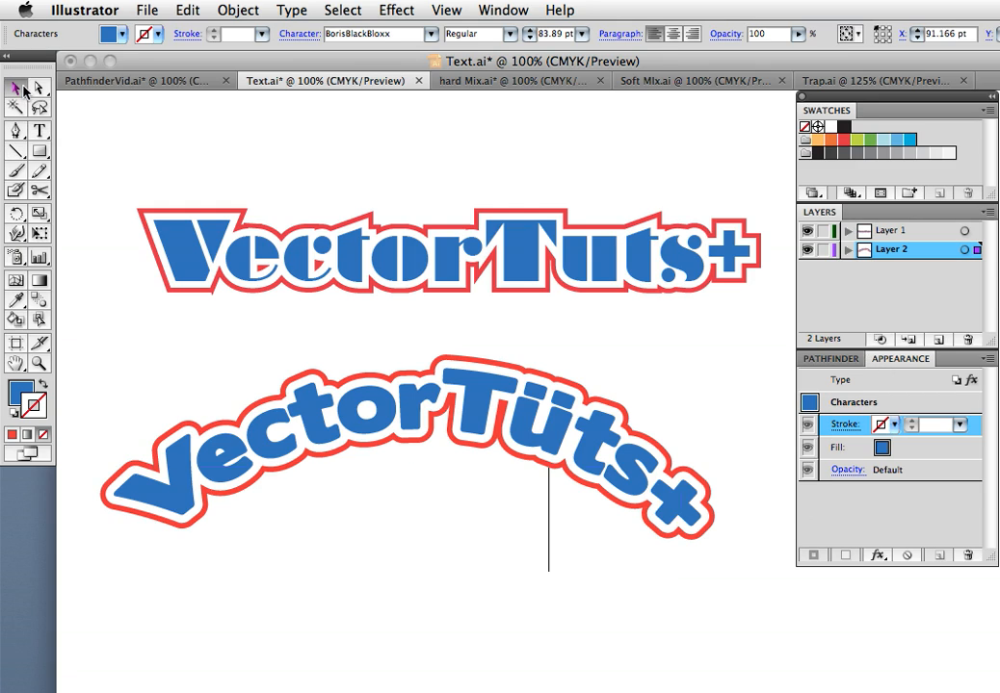
- Change the Pathfinder operation on the straight Braggadocio text's stroke from Add to Minus Back and accept the options
click(632, 284)
click(850, 449)
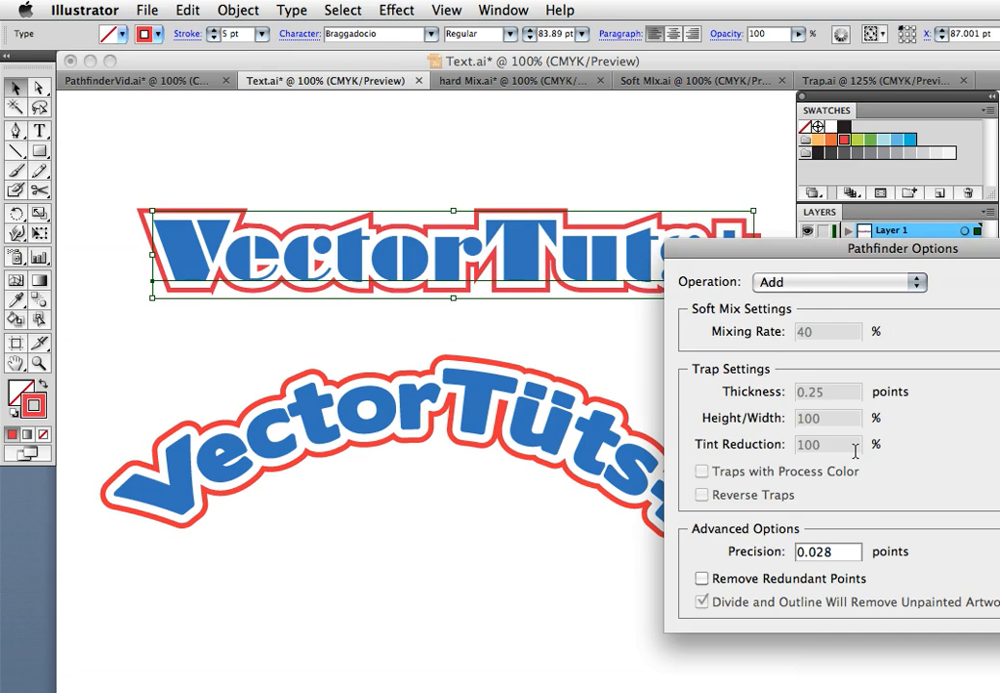
click(834, 283)
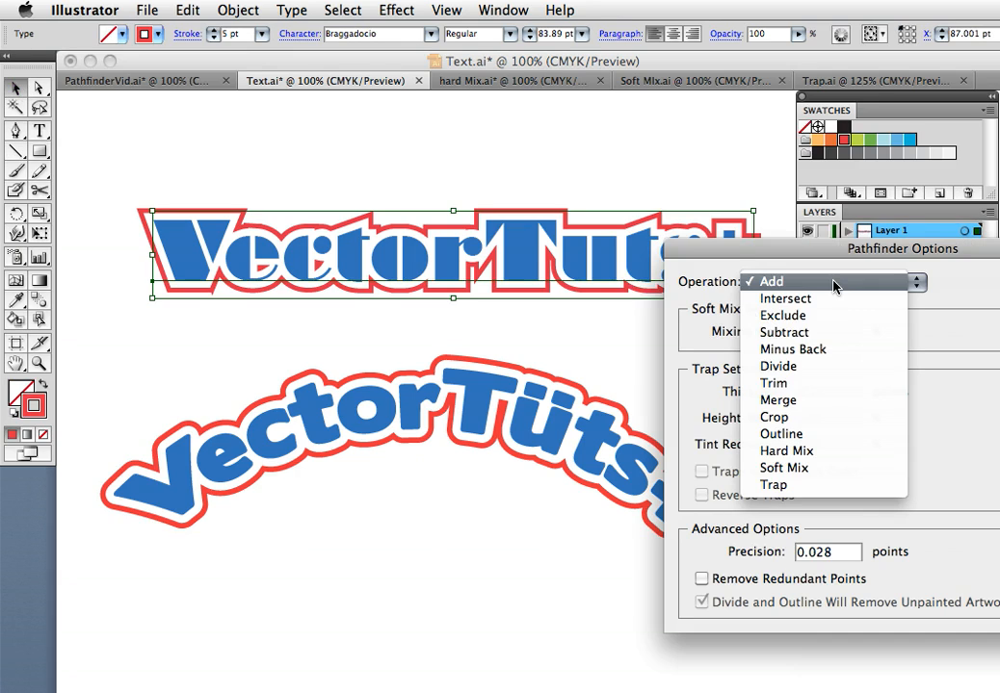
click(824, 349)
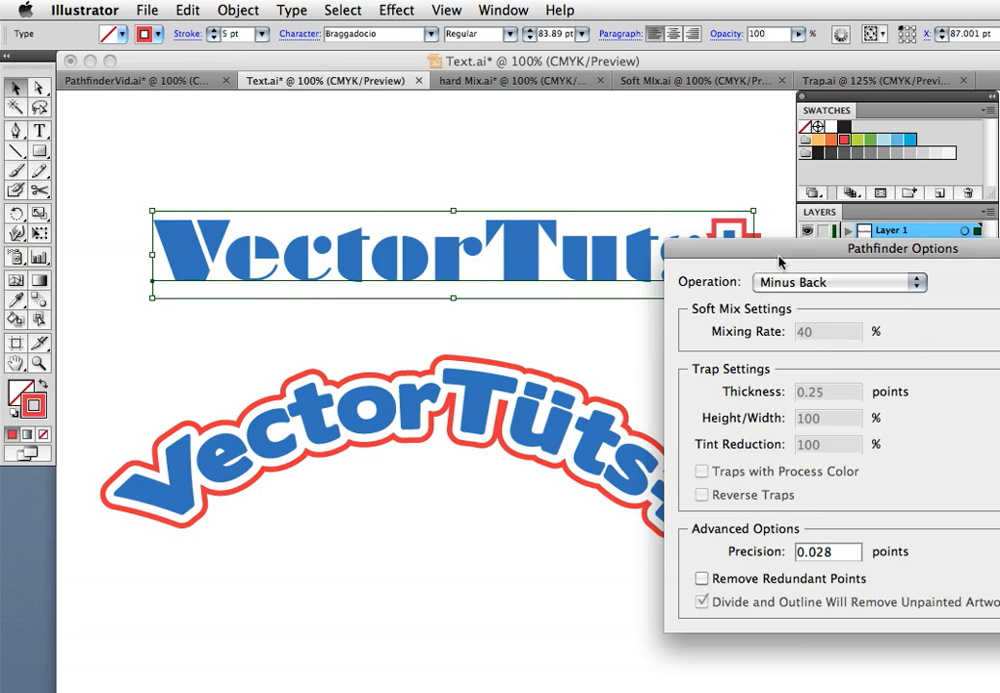
drag(768, 250, 540, 270)
click(856, 304)
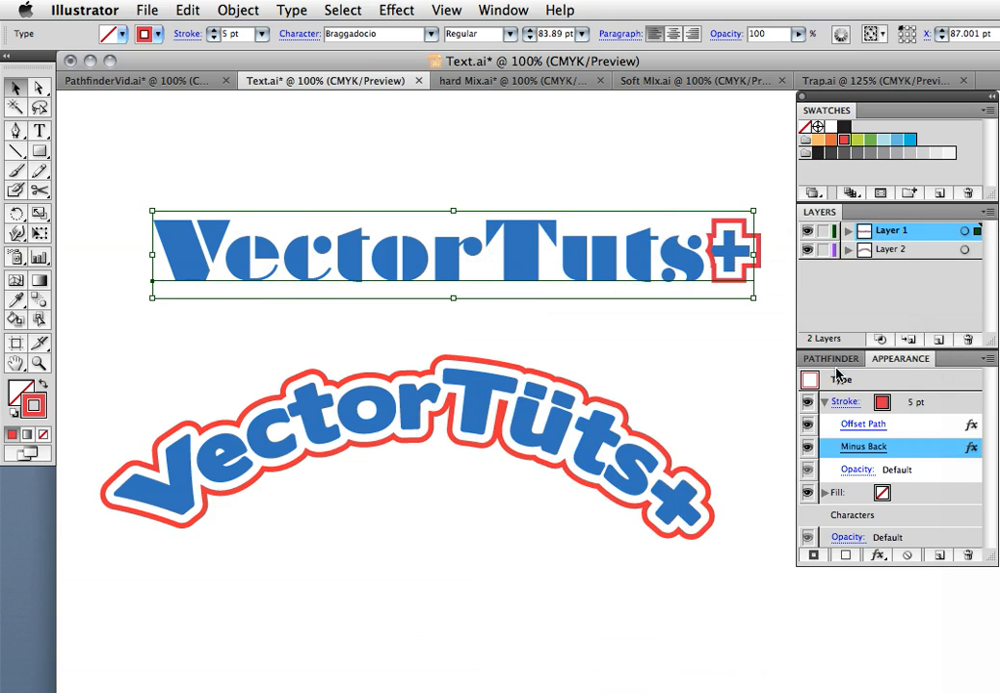
- Switch to the hard Mix.ai document and select the orange and purple guitars in turn, leaving nothing selected
click(528, 81)
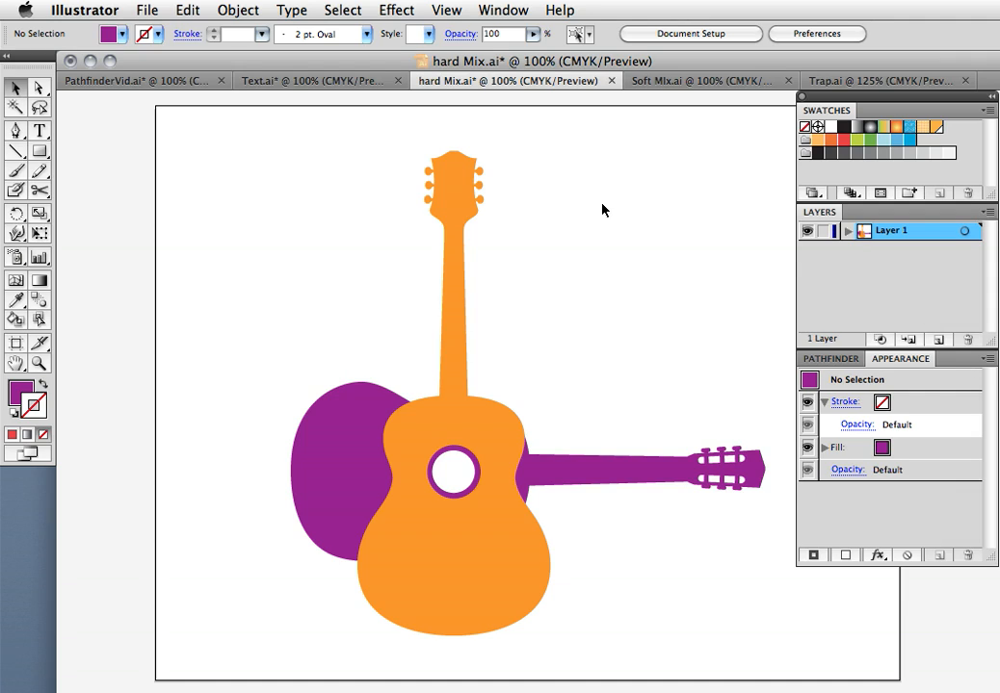
click(465, 435)
click(656, 469)
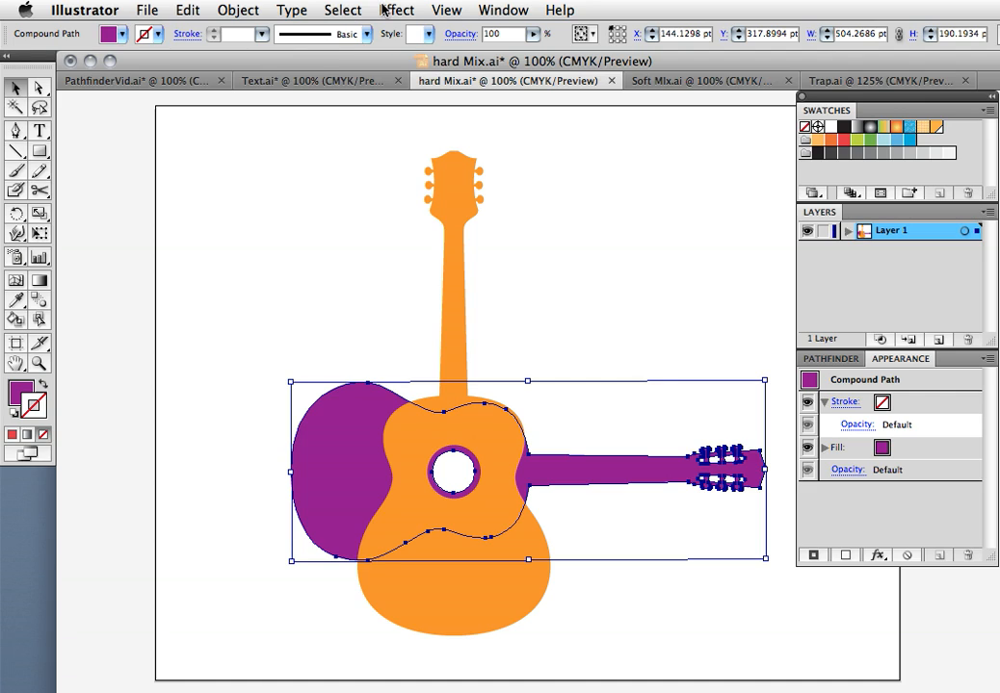
click(536, 269)
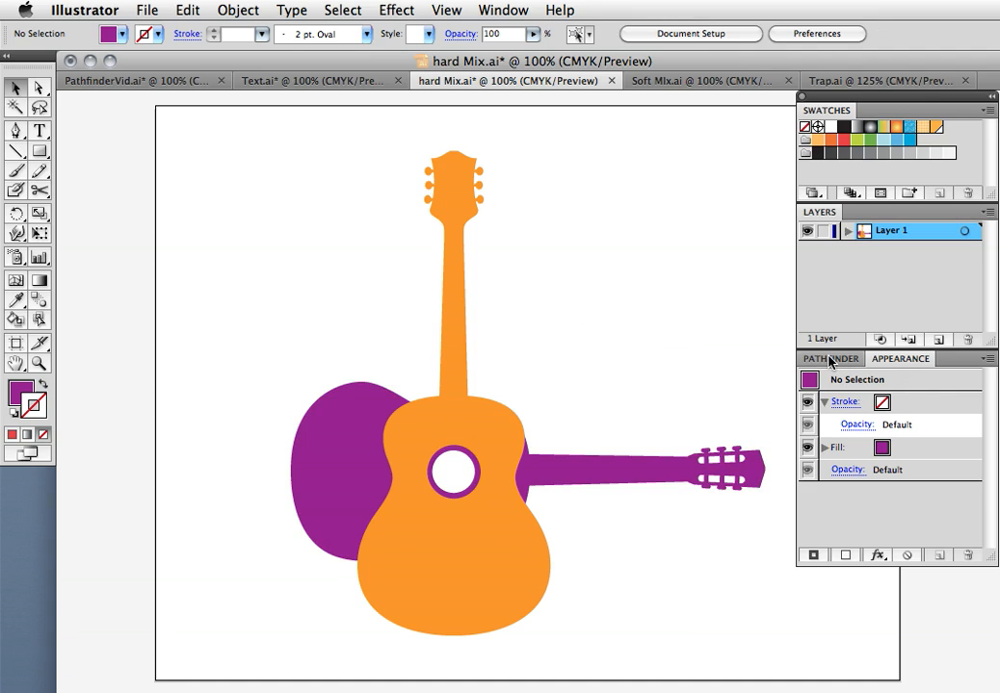
- Remove the Pathfinder panel from the panel dock and place the Layers panel beneath the Appearance panel
drag(830, 358, 728, 291)
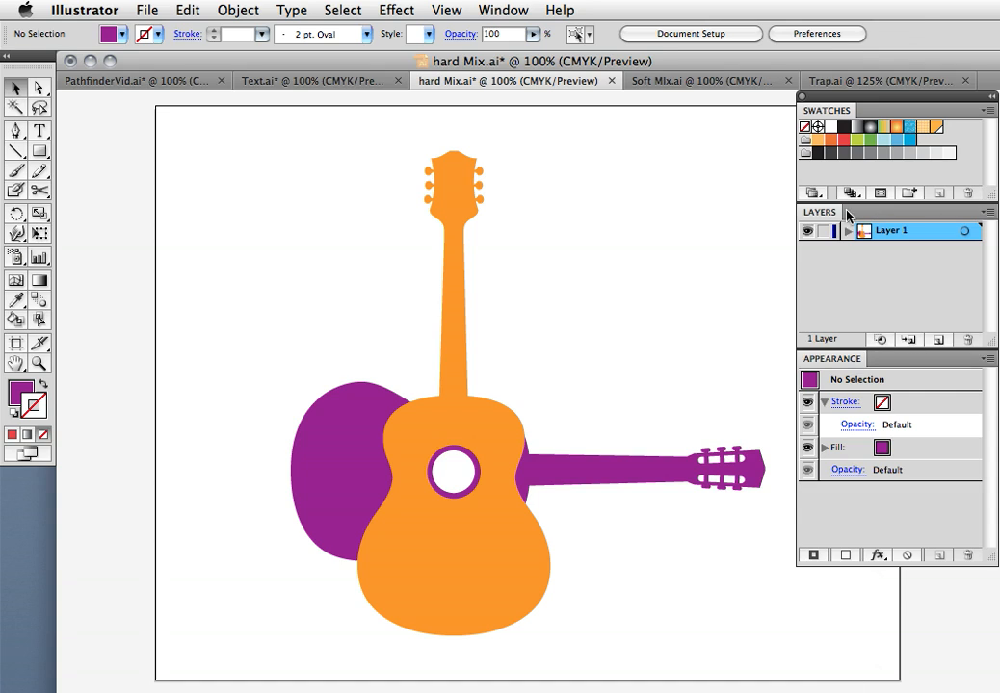
drag(832, 214, 837, 578)
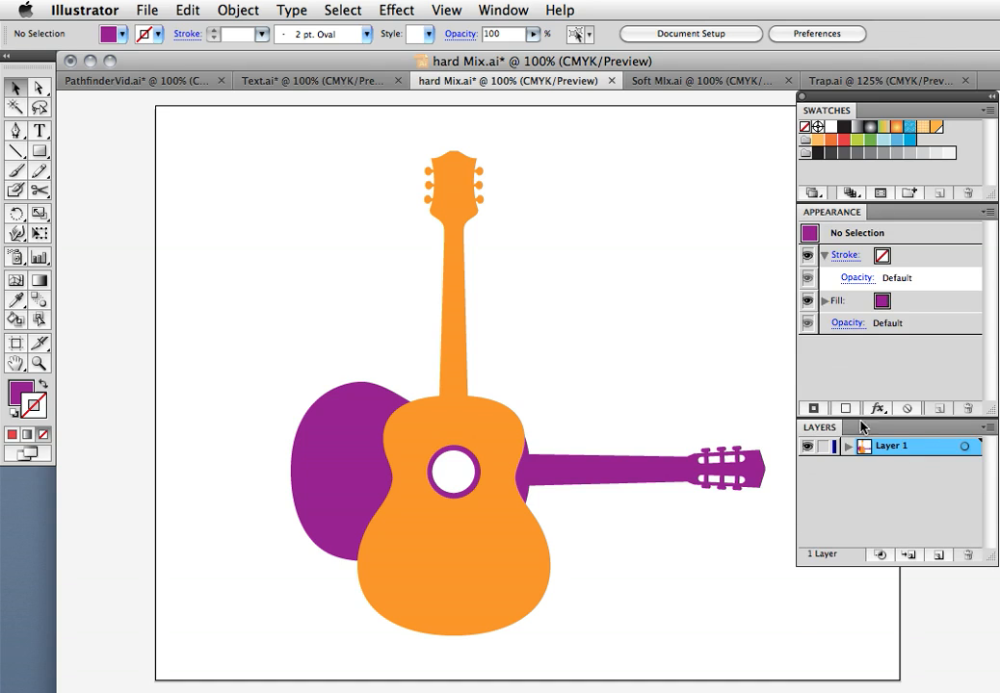
- Target all of Layer 1, apply a live Pathfinder Hard Mix effect to it and deselect the artwork
click(964, 447)
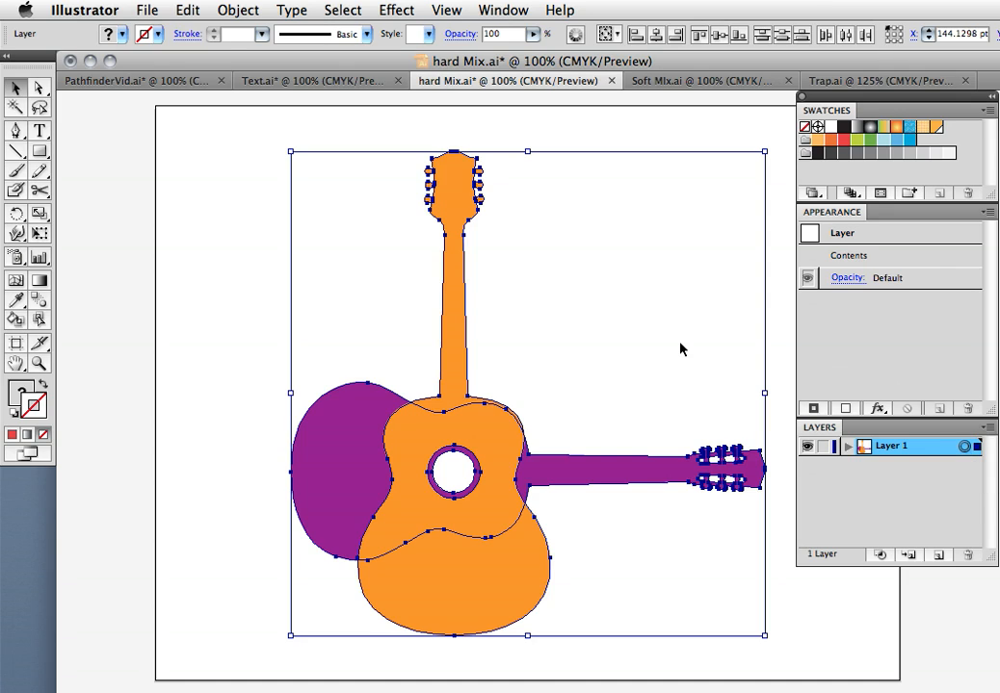
click(395, 11)
mouse_move(469, 225)
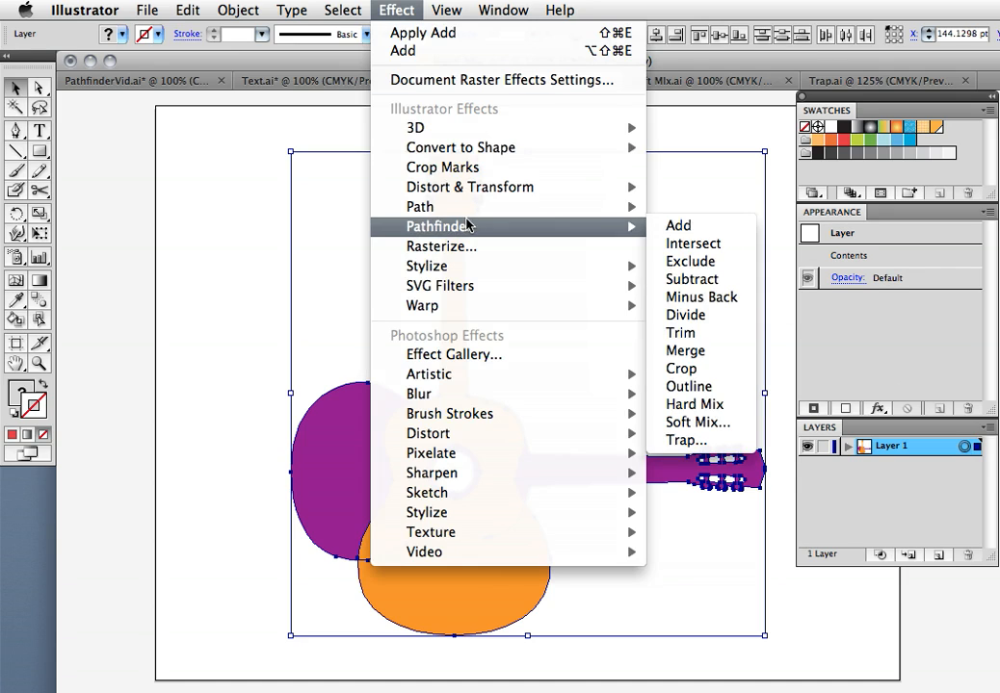
click(744, 407)
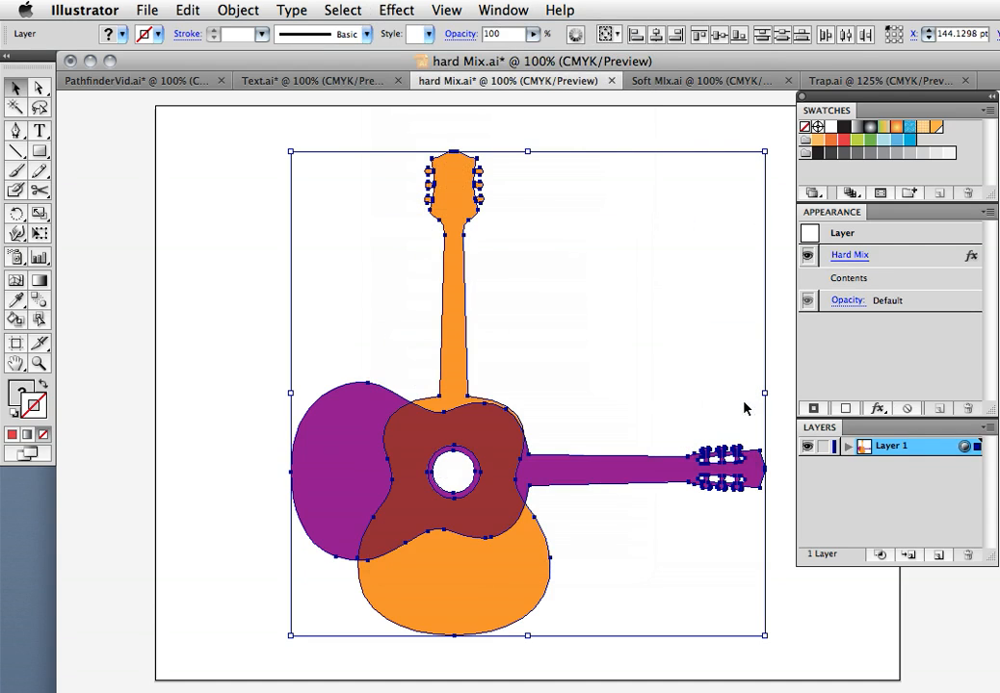
click(776, 344)
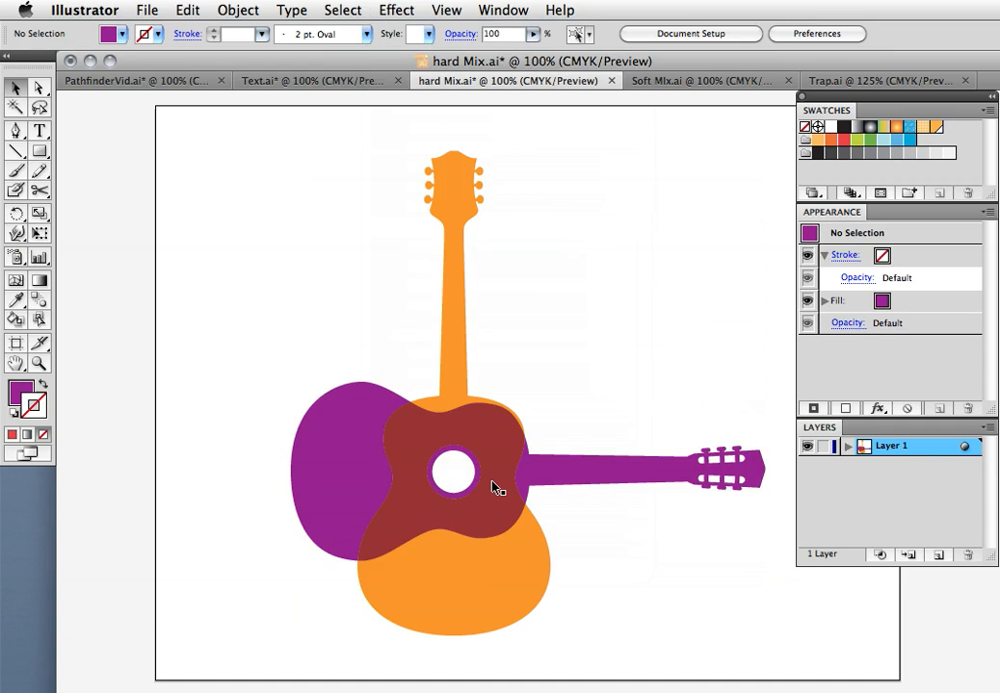
- Rotate the purple guitar so its neck points diagonally up to the right, and move it up over the orange guitar
click(362, 479)
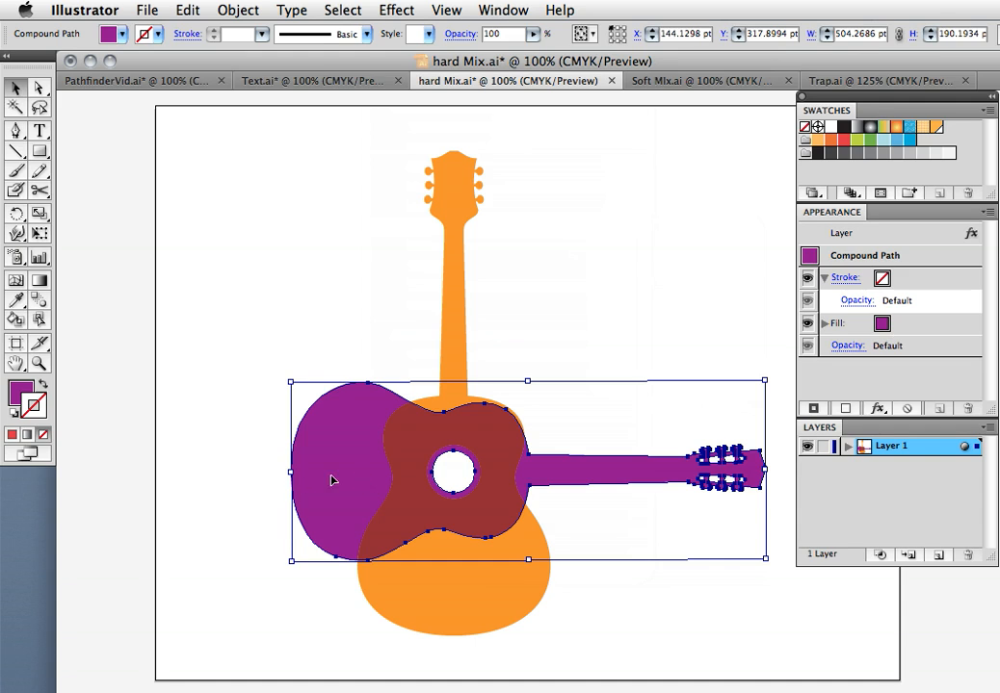
drag(284, 378, 294, 577)
drag(543, 506, 538, 395)
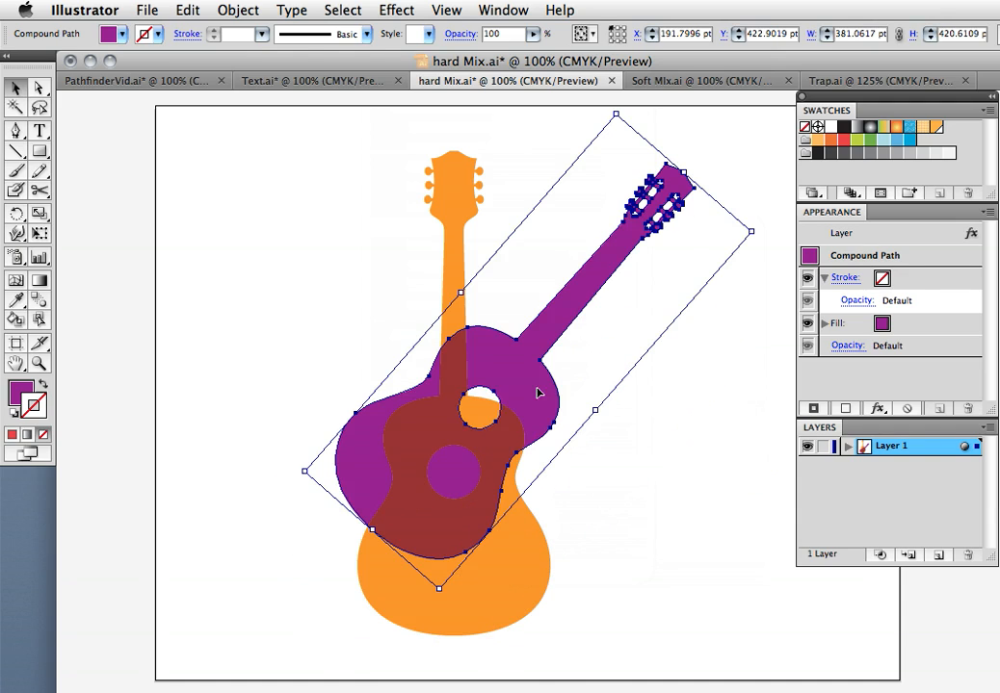
click(643, 492)
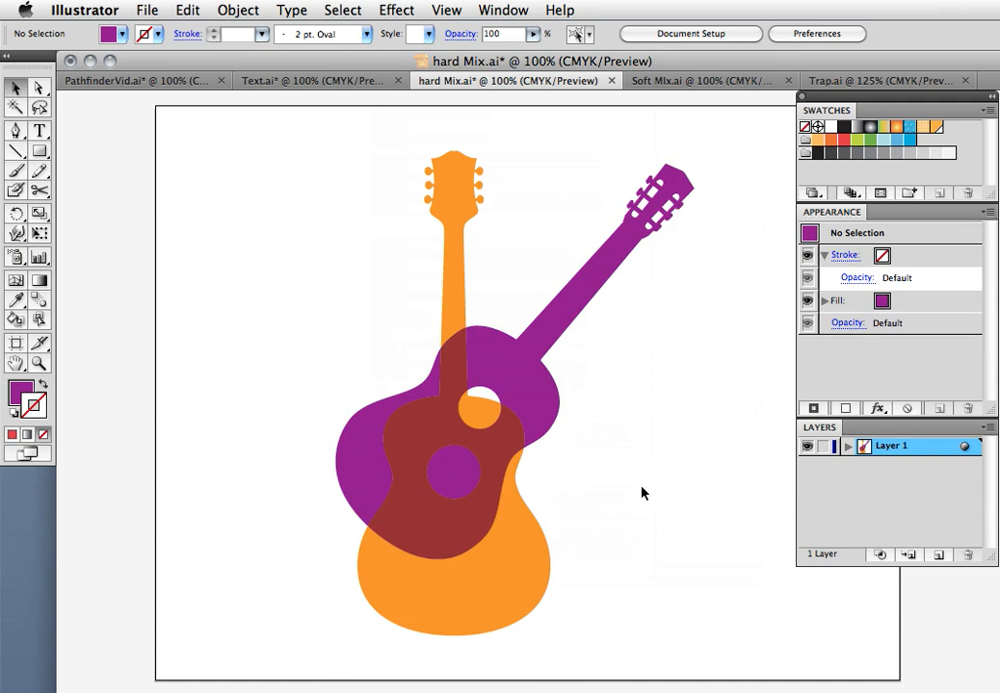
click(481, 455)
click(517, 374)
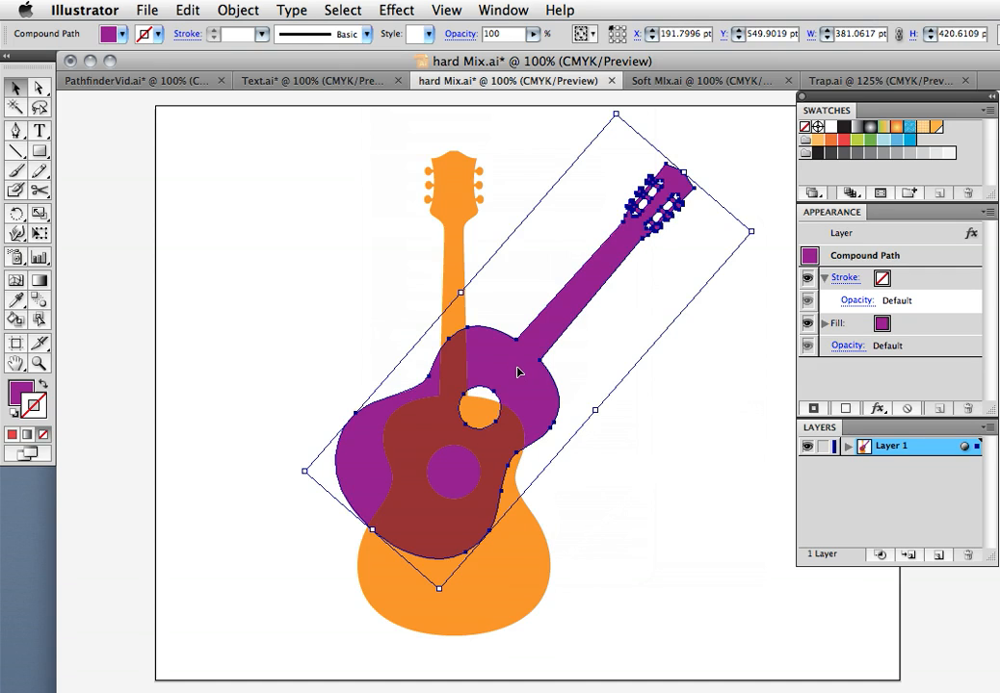
- Switch to the Soft MIx.ai document and select its purple and orange guitars in turn
click(697, 84)
click(584, 474)
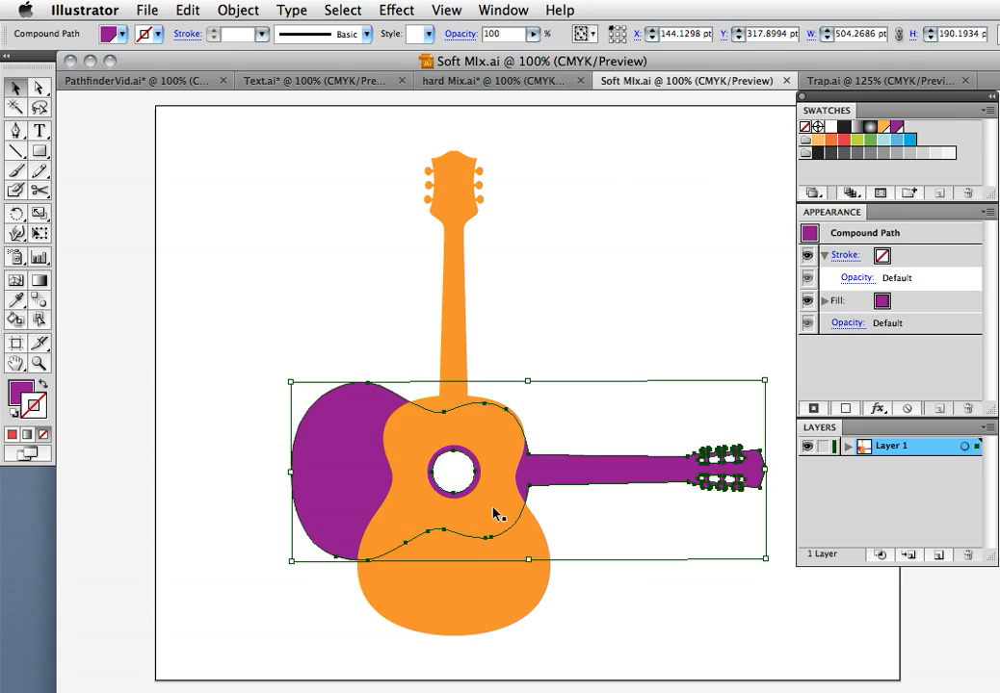
click(491, 593)
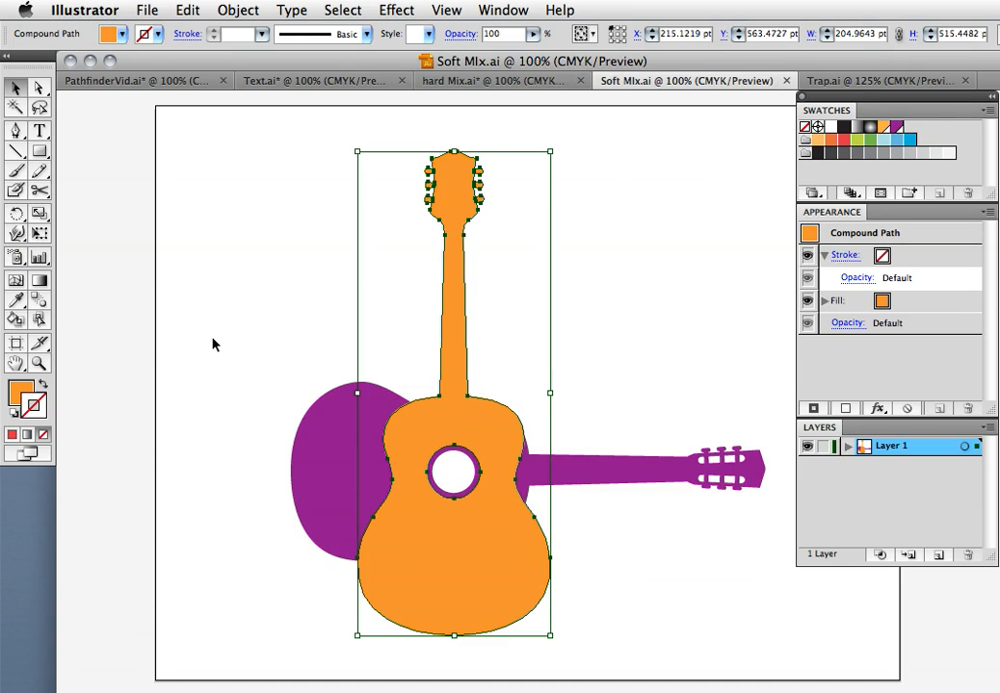
- Target all of Layer 1 and start a live Pathfinder Soft Mix effect on it with the preview turned on
click(964, 447)
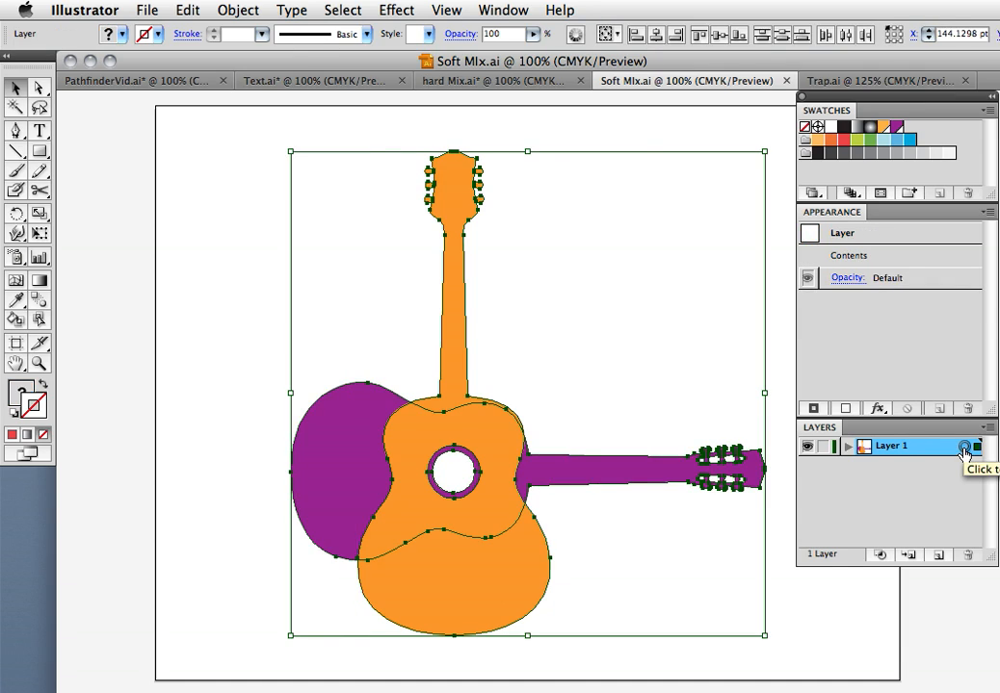
click(395, 12)
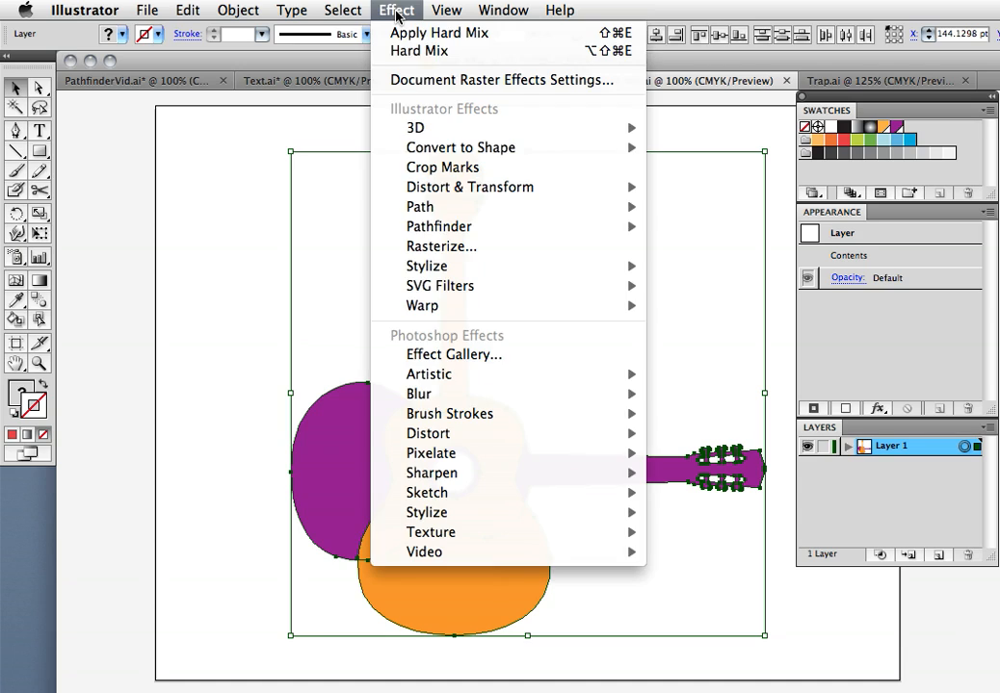
mouse_move(411, 231)
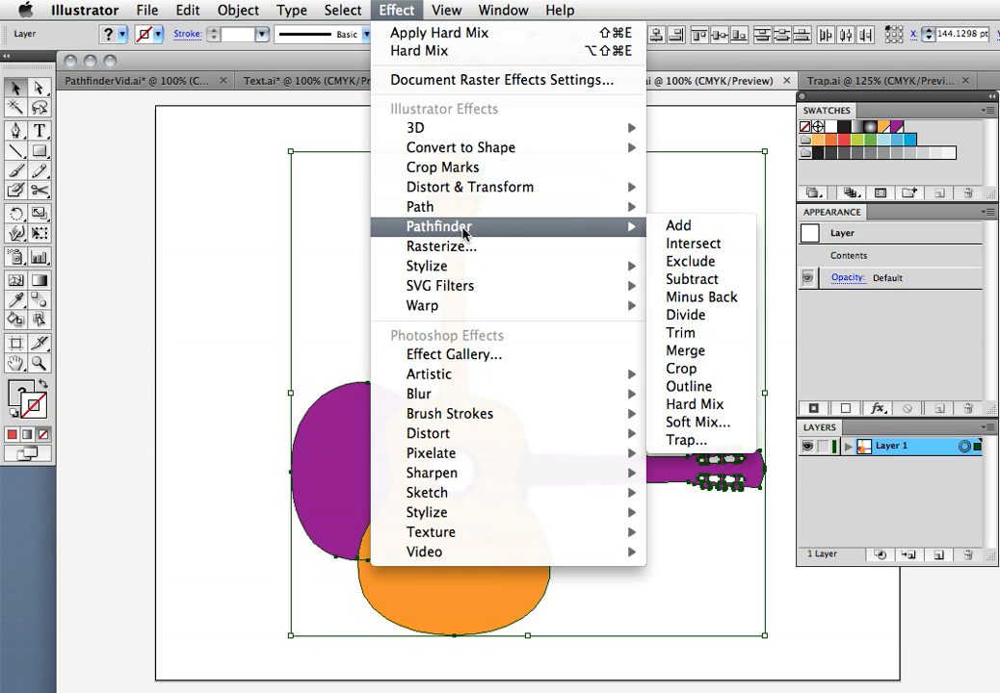
click(725, 428)
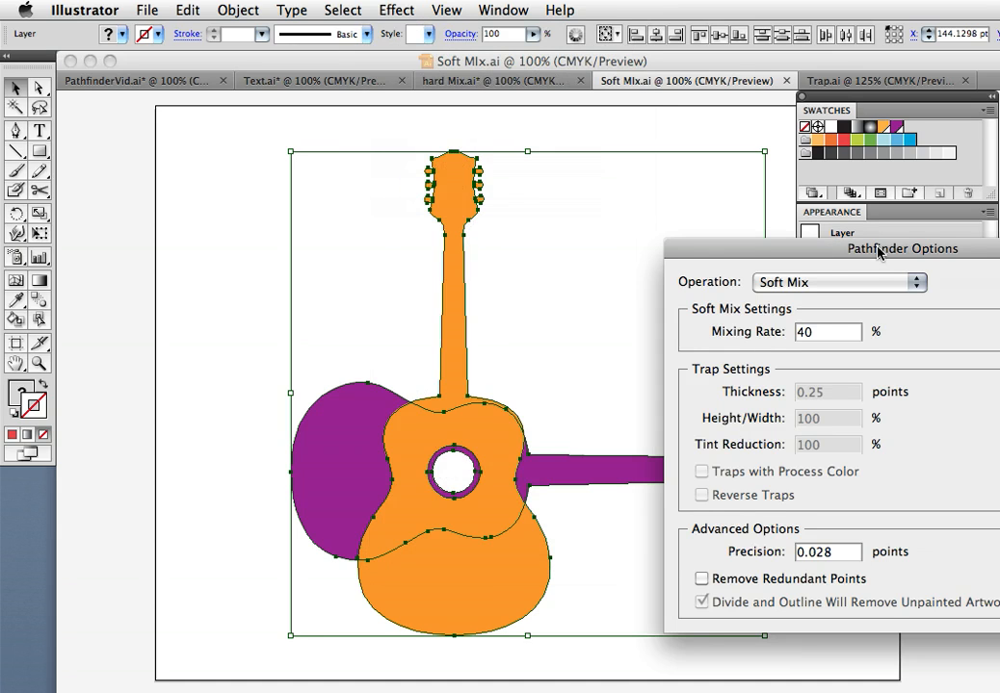
drag(879, 252, 718, 182)
click(901, 306)
click(901, 306)
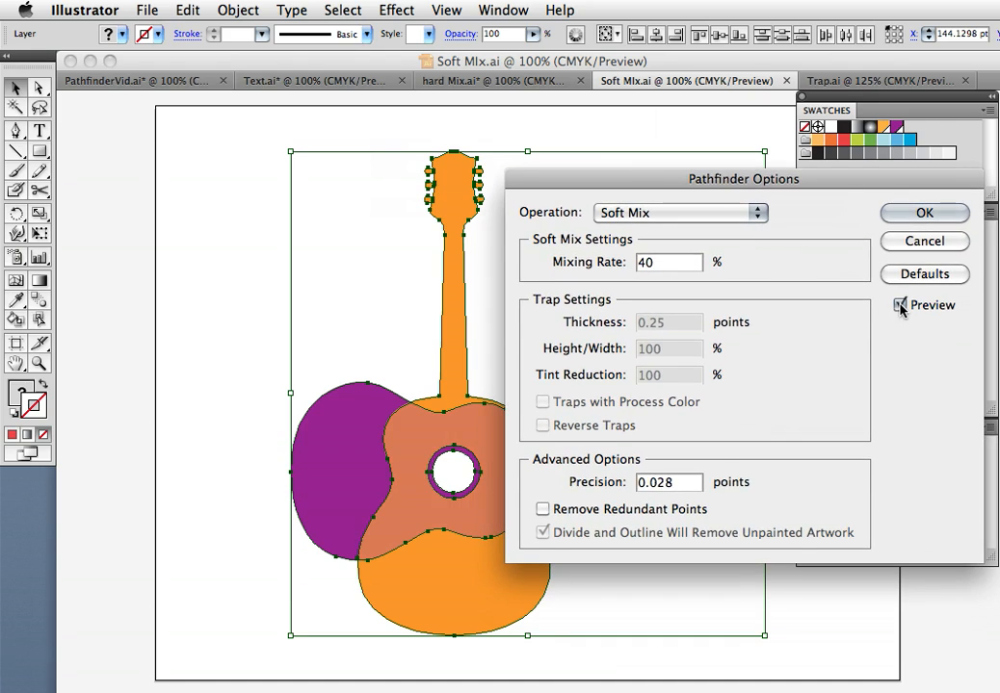
drag(603, 183, 644, 185)
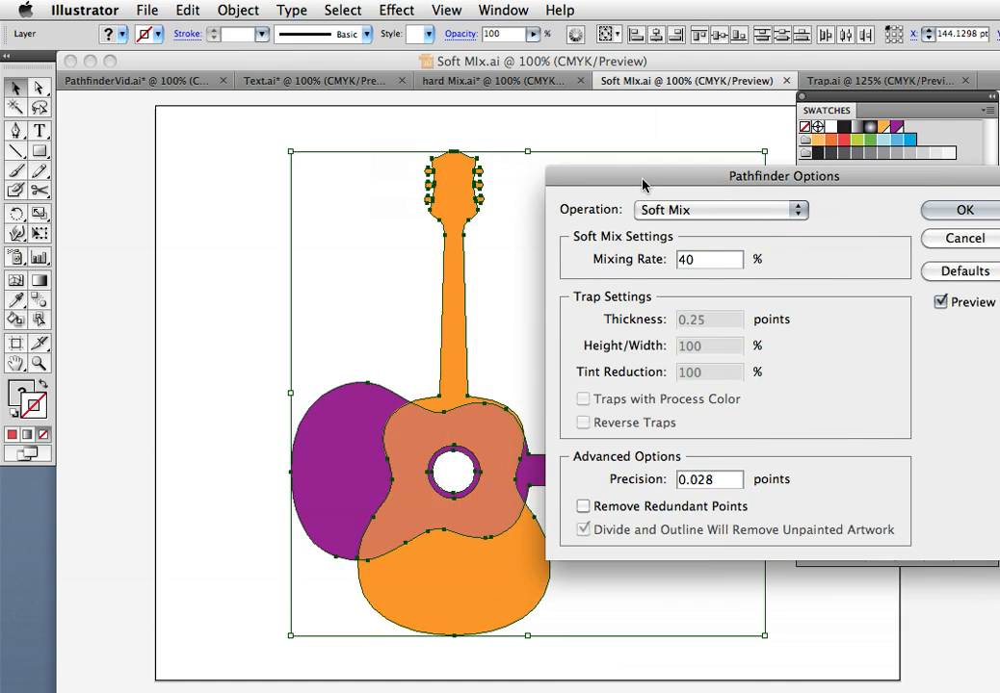
- Try Soft Mix mixing rates of 90% and 12%, and set the final mixing rate to 30%
double_click(686, 260)
text(90)
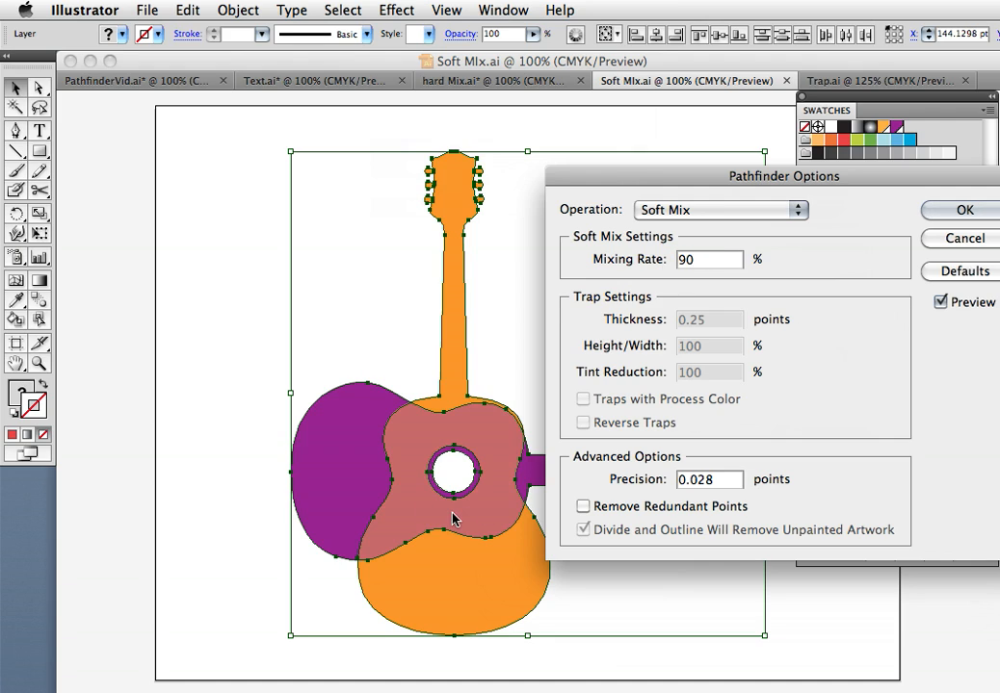
double_click(686, 260)
text(12)
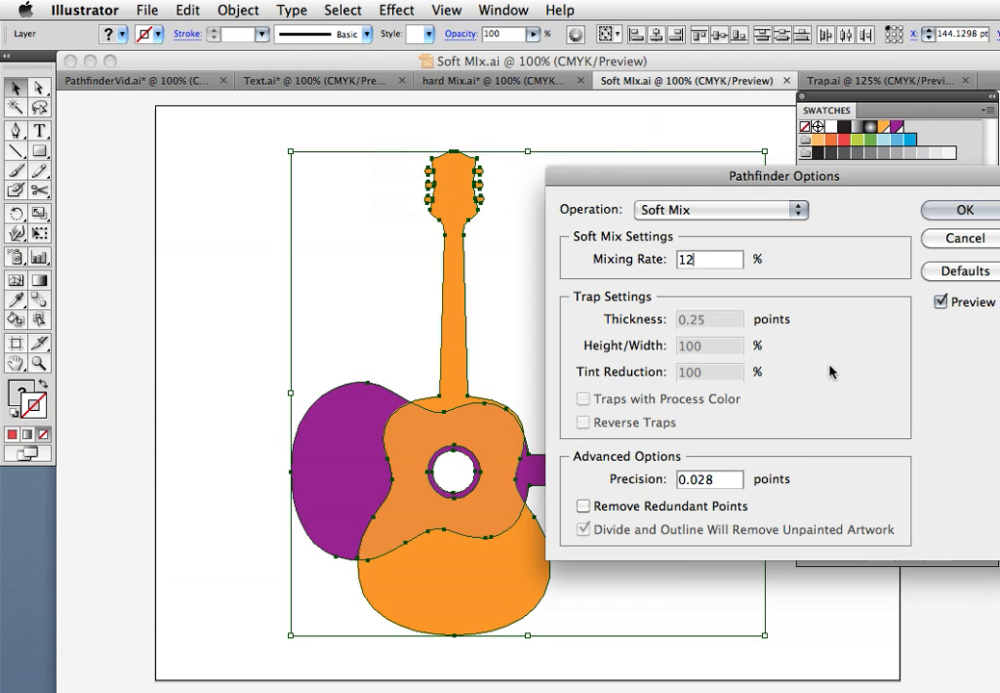
drag(694, 260, 673, 262)
text(30)
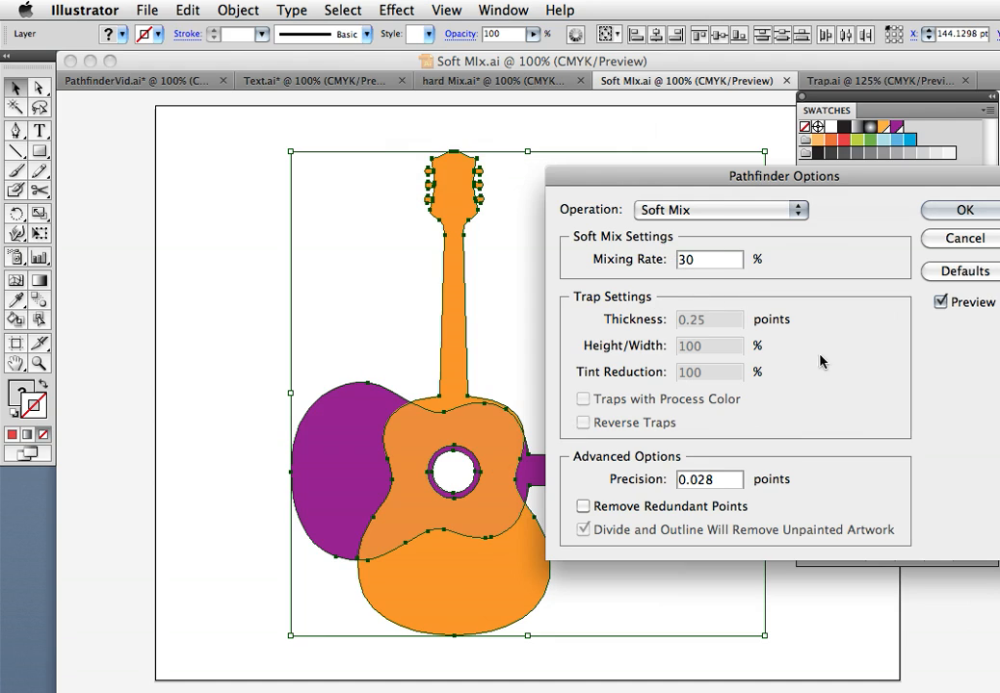
- Preview the Add operation on the guitars, switch the operation back to Soft Mix and apply the effect
click(757, 213)
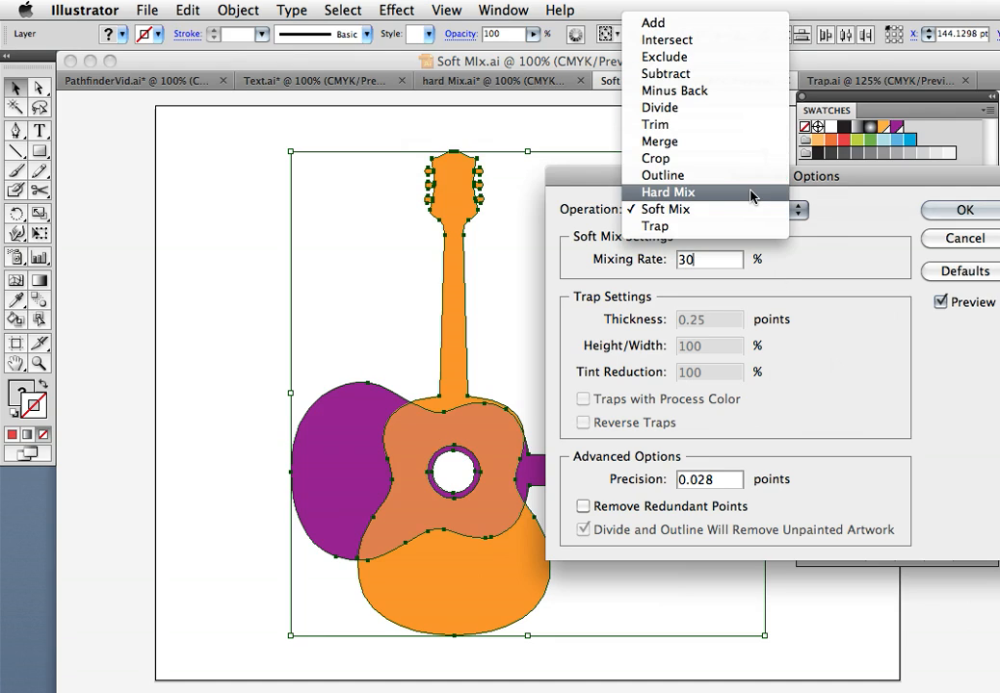
click(734, 25)
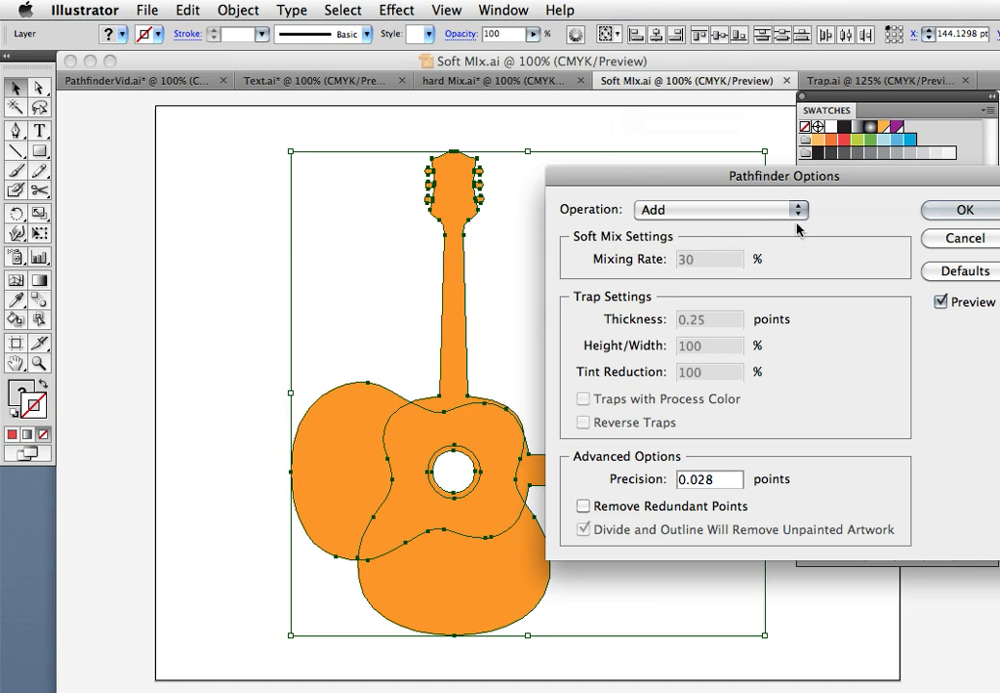
click(754, 214)
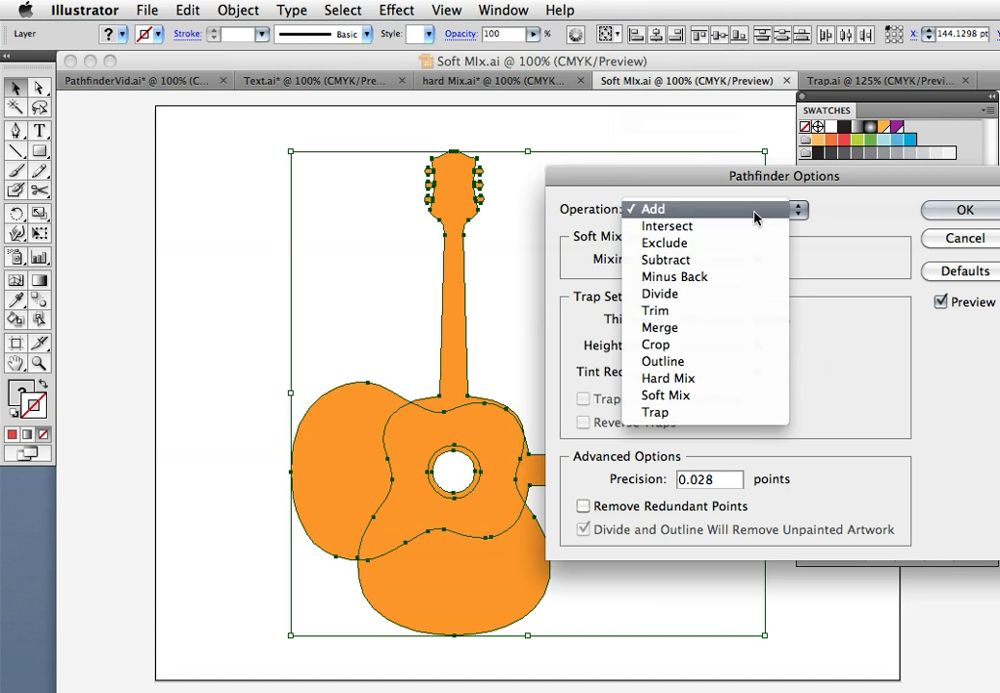
click(725, 397)
click(960, 211)
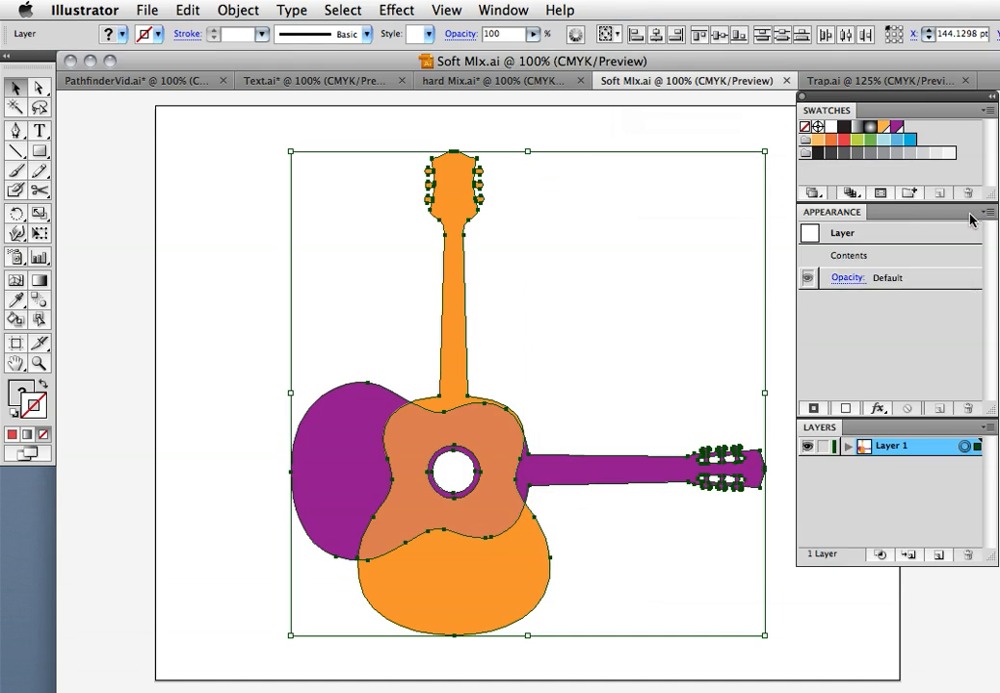
- Switch to the Trap.ai document and hide Layer 1 to examine the edges of the out-of-register star up close
click(858, 82)
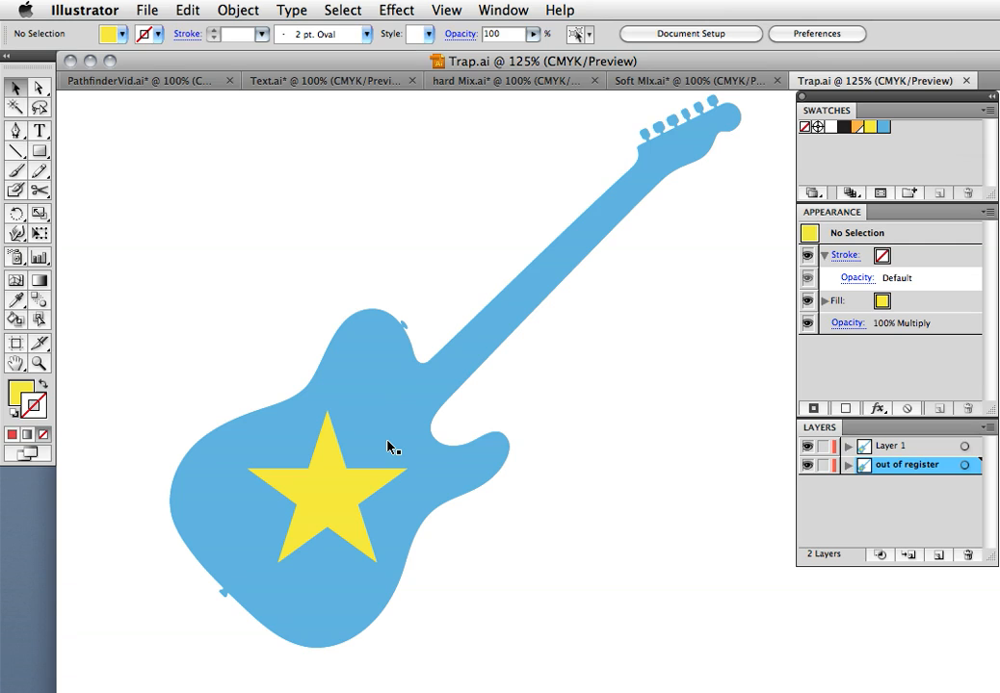
click(807, 447)
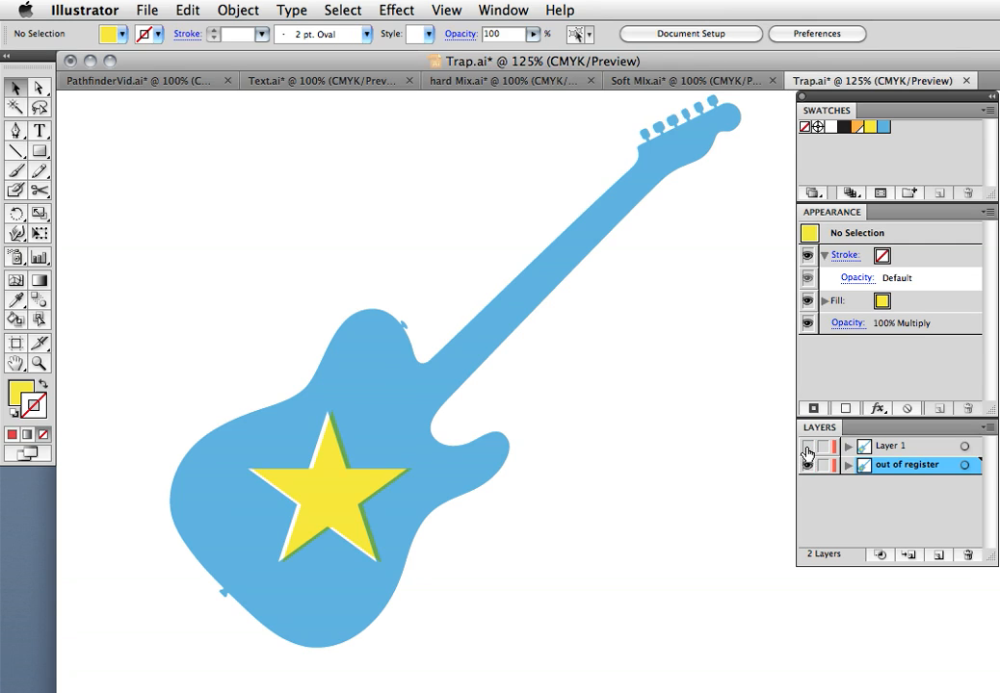
key(super+space)
drag(149, 386, 445, 547)
drag(576, 630, 506, 526)
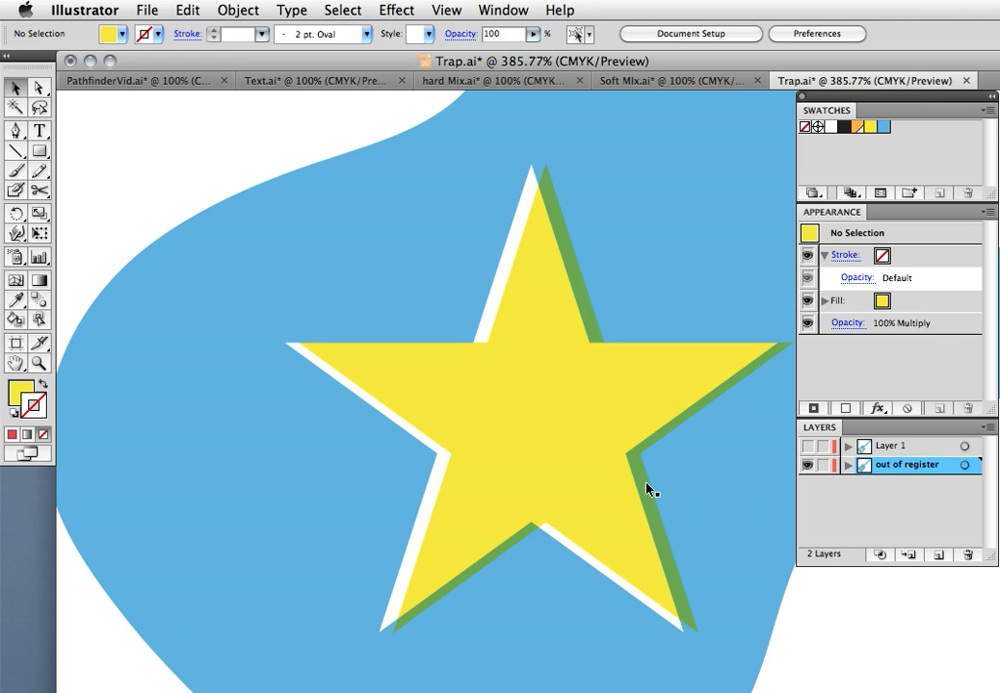
- Show Layer 1 and hide the out of register layer
click(807, 448)
click(808, 464)
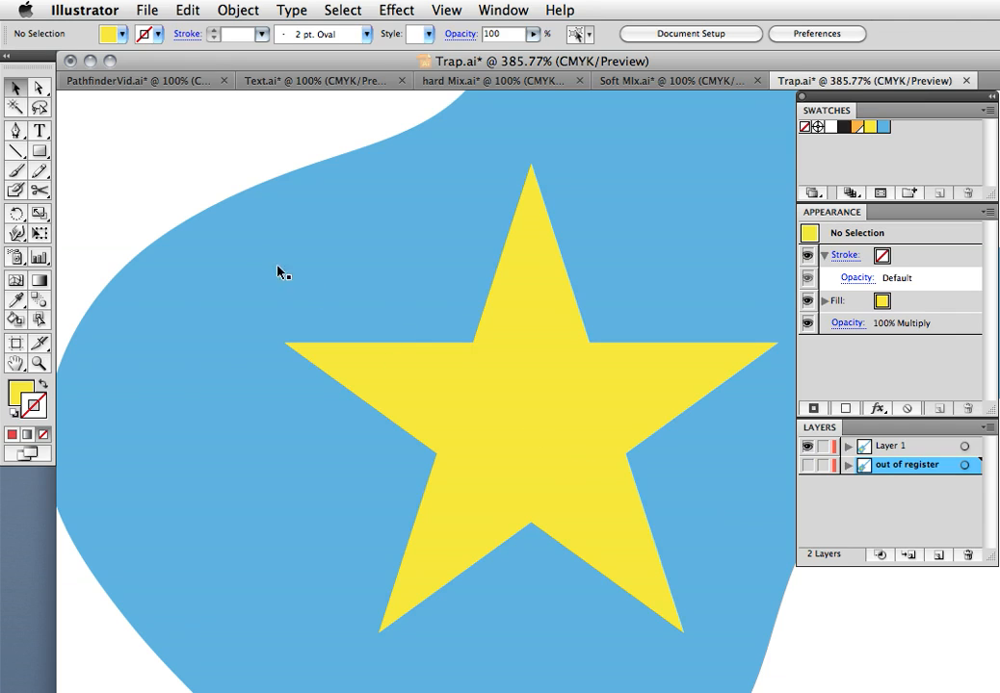
ctrl+alt+click(590, 462)
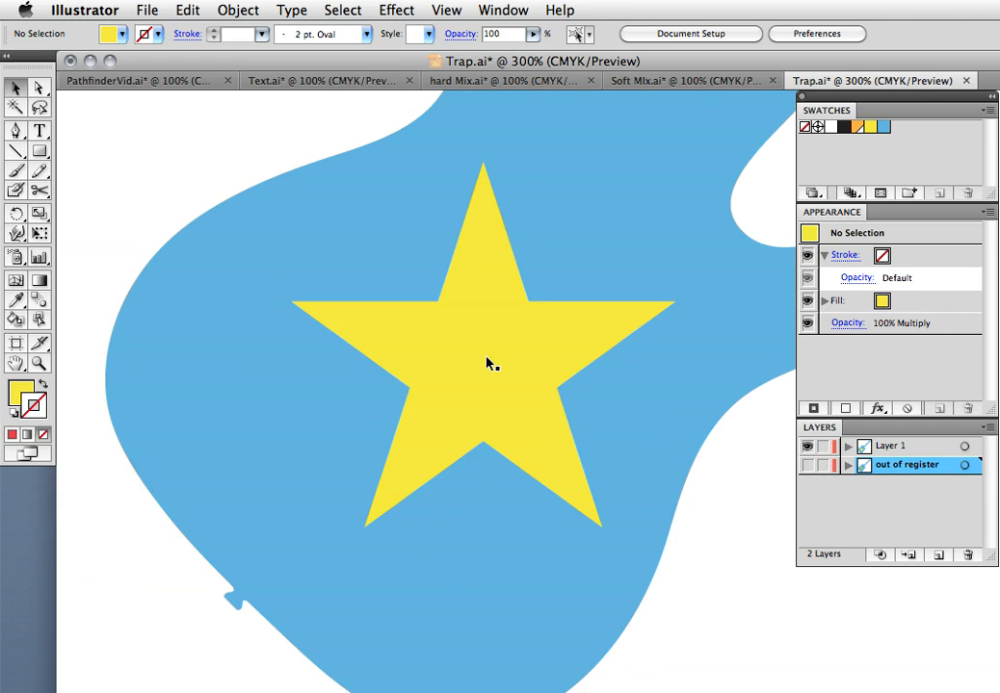
- Target Layer 1, apply a live Pathfinder Trap effect with 0.25-point thickness and 100% tint reduction, and deselect the artwork
click(964, 446)
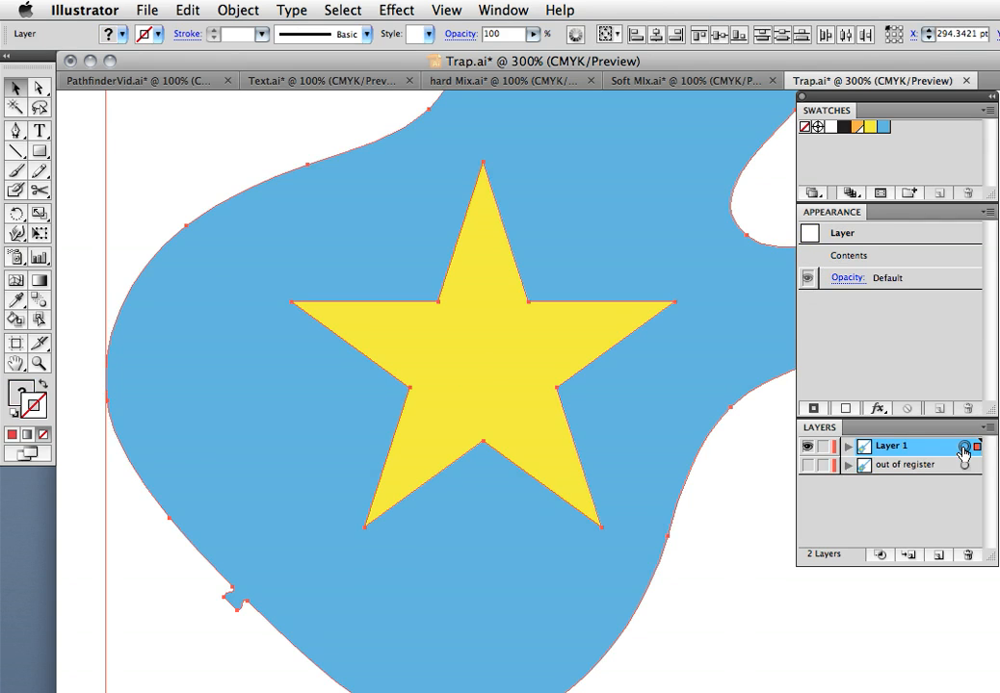
click(393, 12)
mouse_move(465, 228)
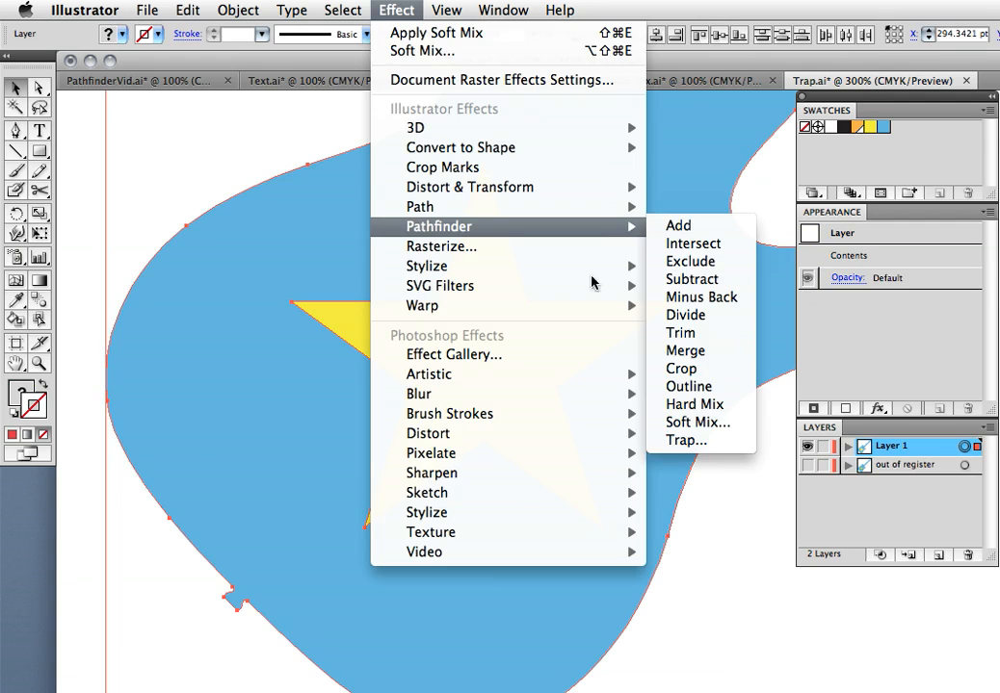
click(717, 445)
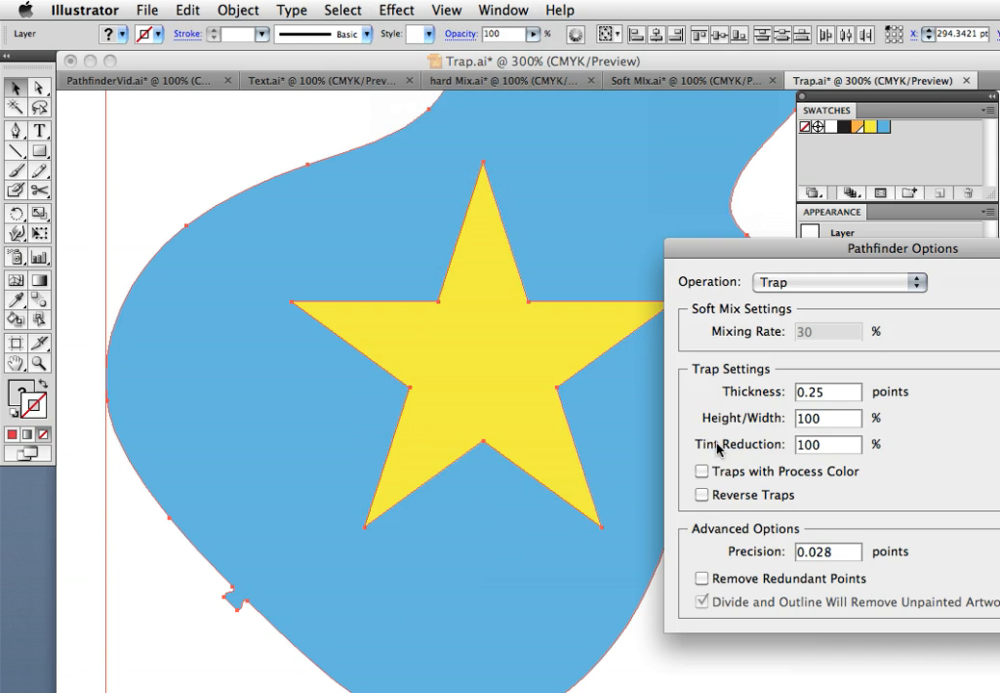
drag(876, 252, 770, 210)
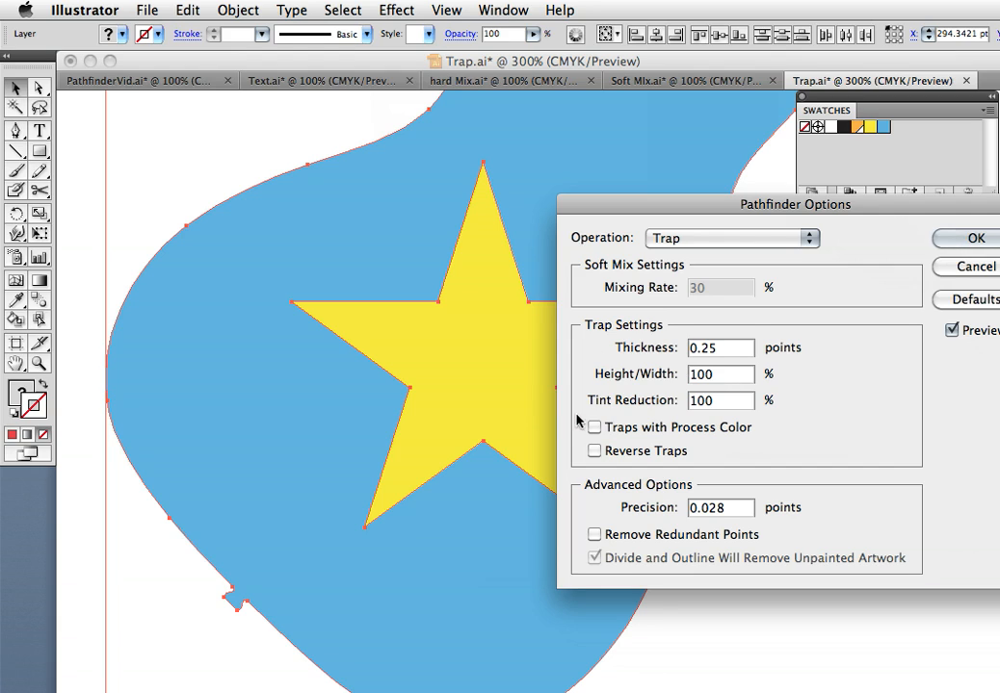
click(954, 243)
key(super+space)
drag(335, 263, 549, 354)
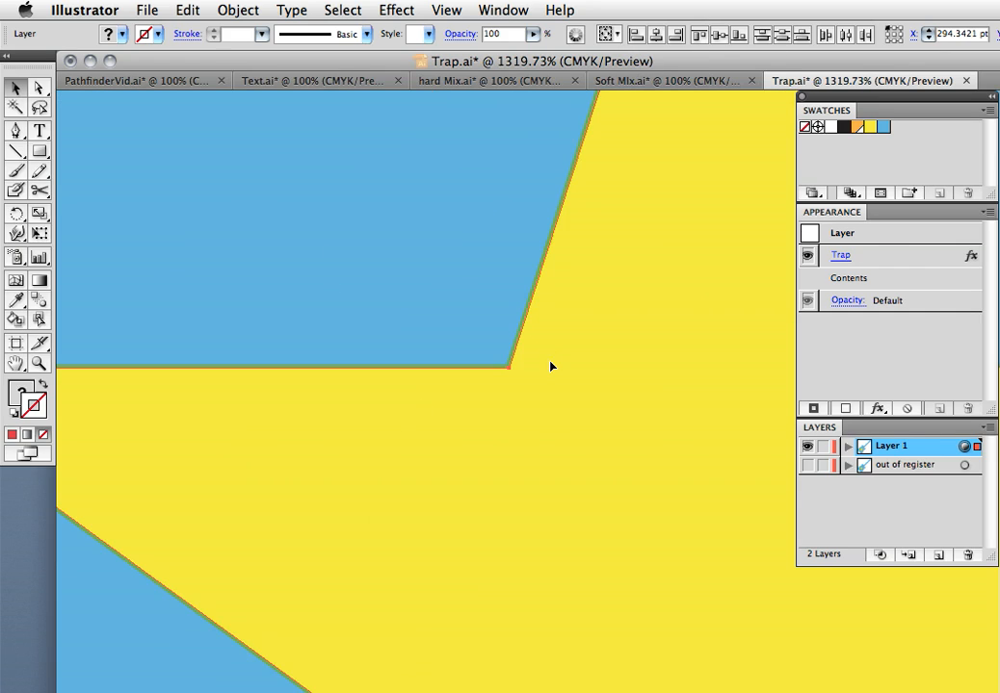
key(super+shift+a)
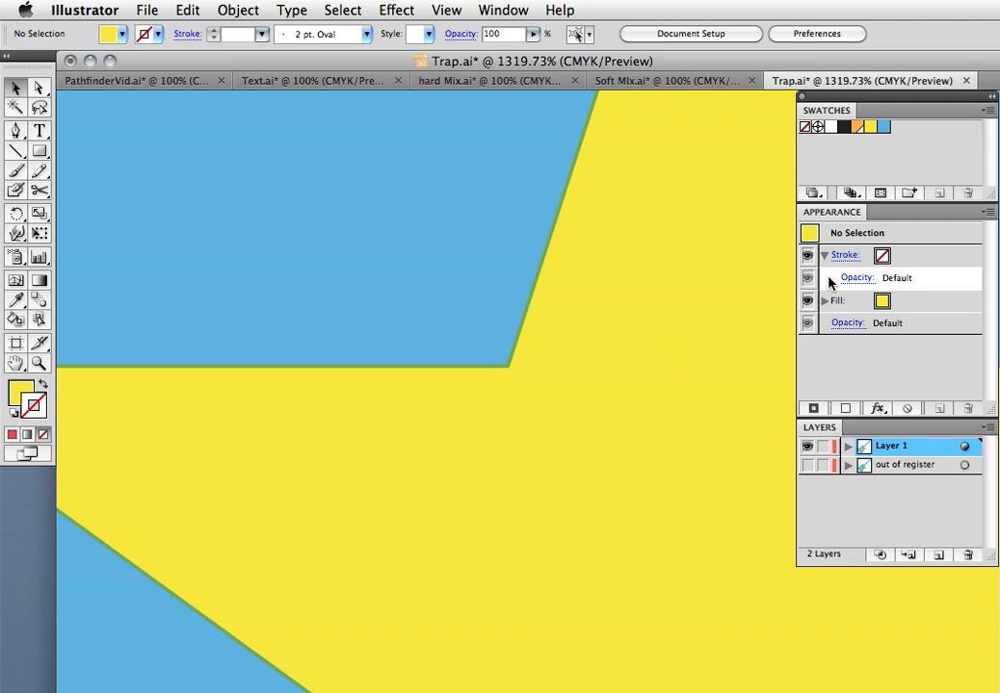
- Target Layer 1 again and edit its Trap effect to a thickness of 0.5 points
click(964, 446)
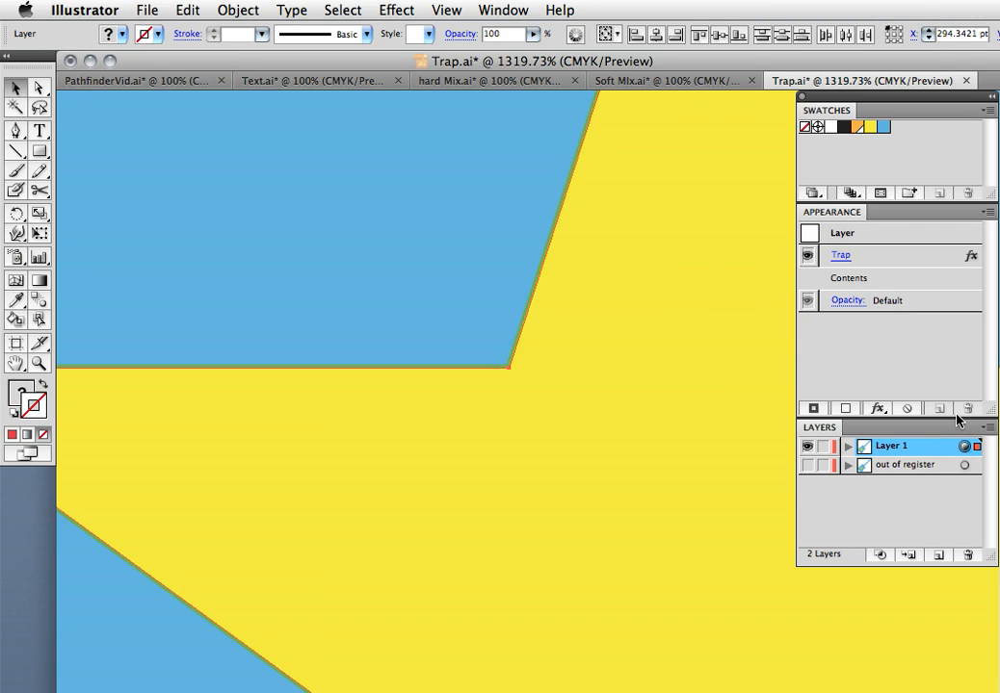
click(843, 256)
drag(844, 260, 658, 199)
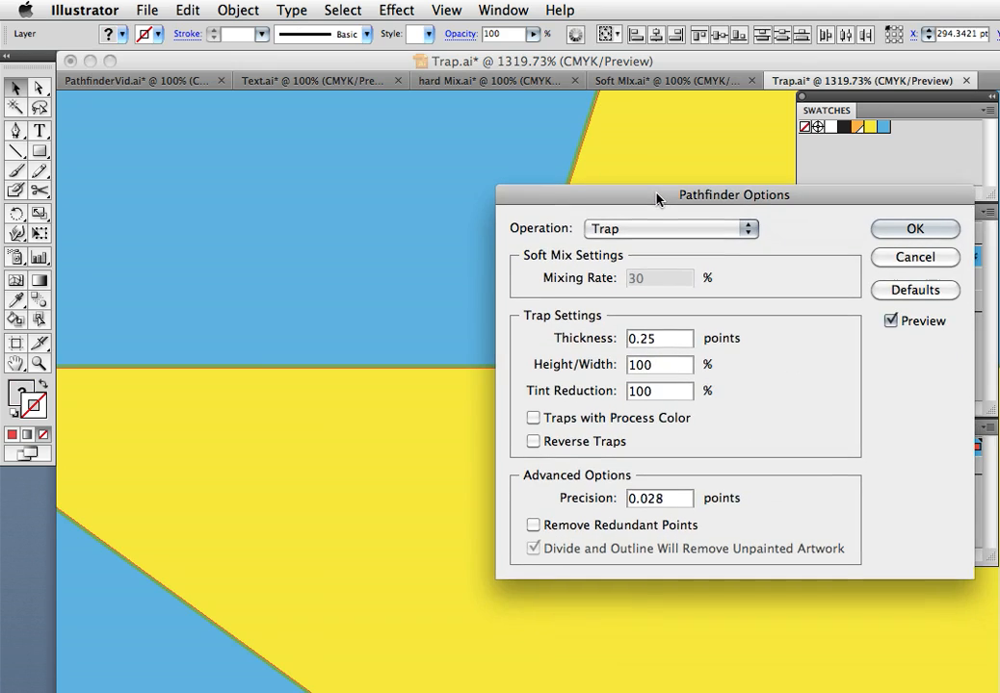
click(648, 337)
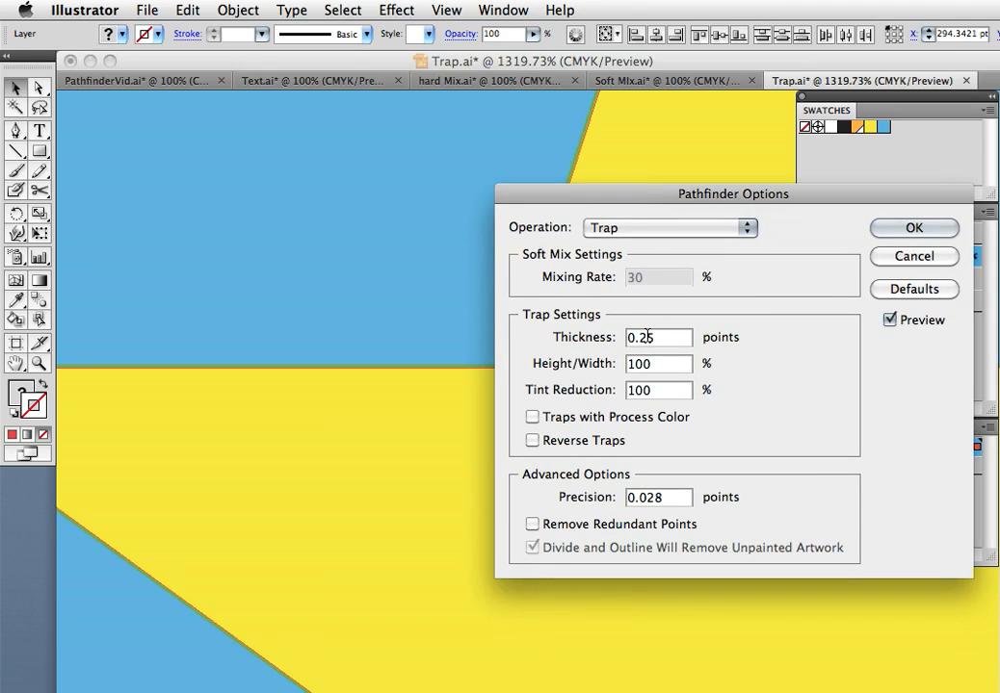
key(BackSpace)
click(915, 231)
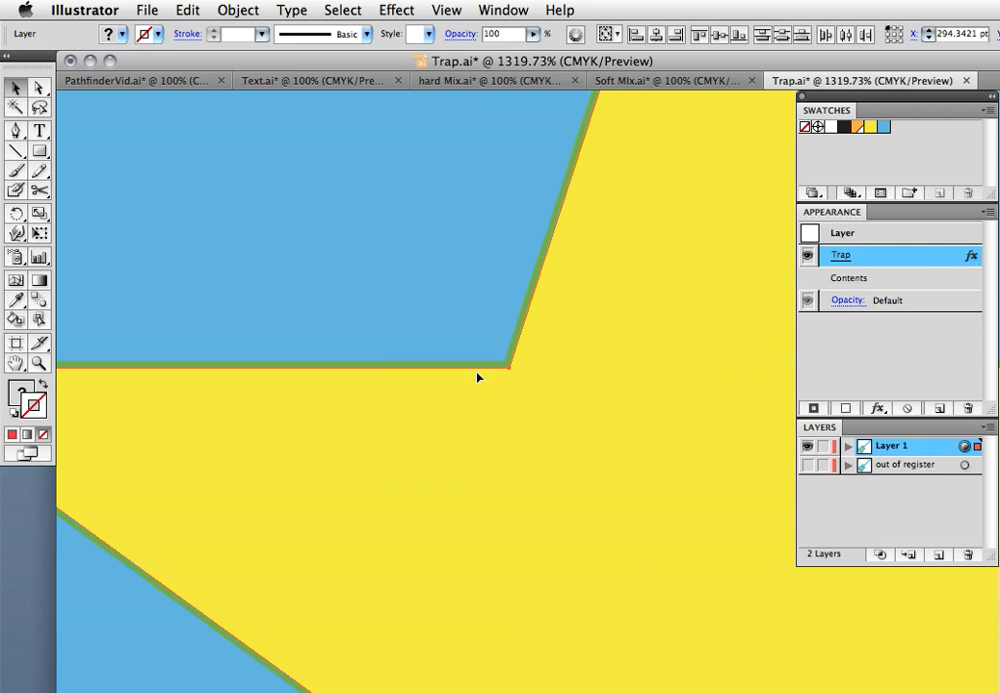
- Set the tint reduction of Layer 1's Trap effect to 30% and fit the whole guitar in view
click(840, 256)
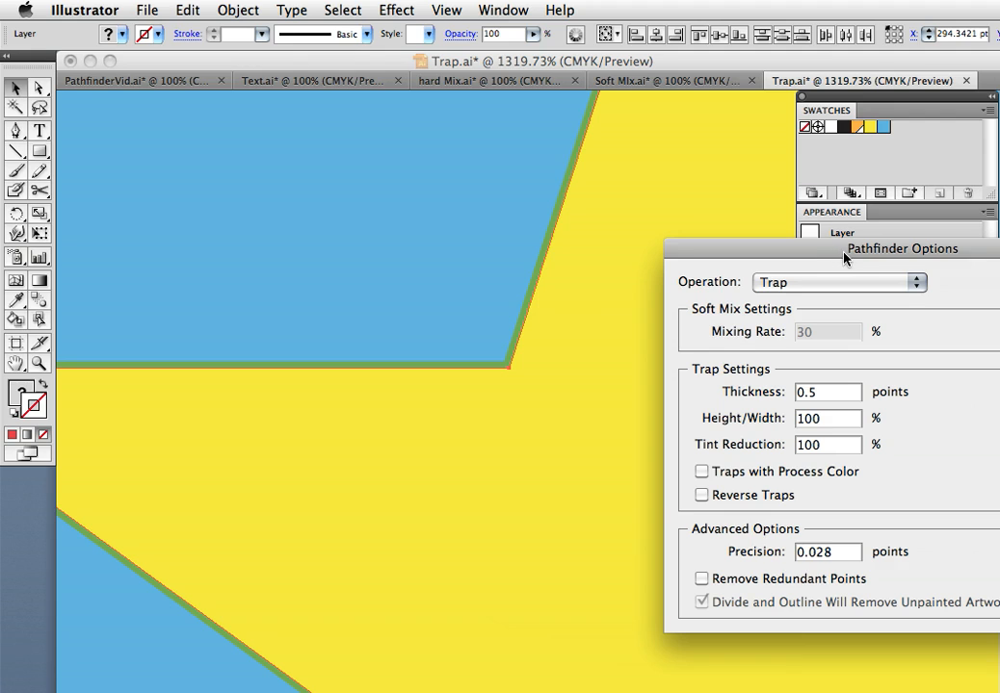
drag(844, 257, 769, 235)
drag(753, 423, 687, 426)
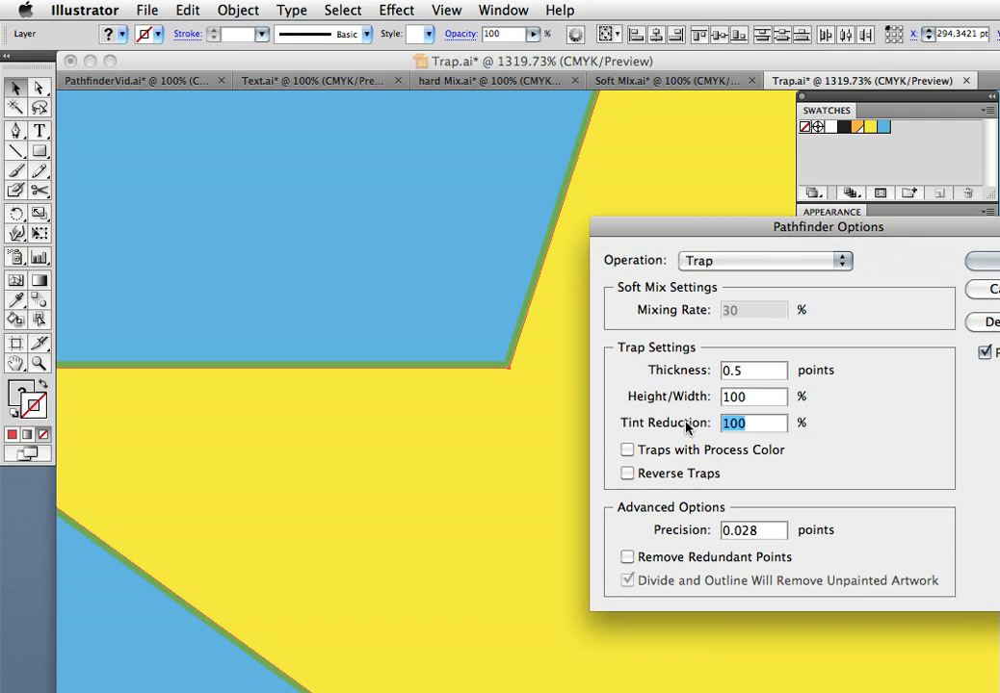
text(30)
click(977, 263)
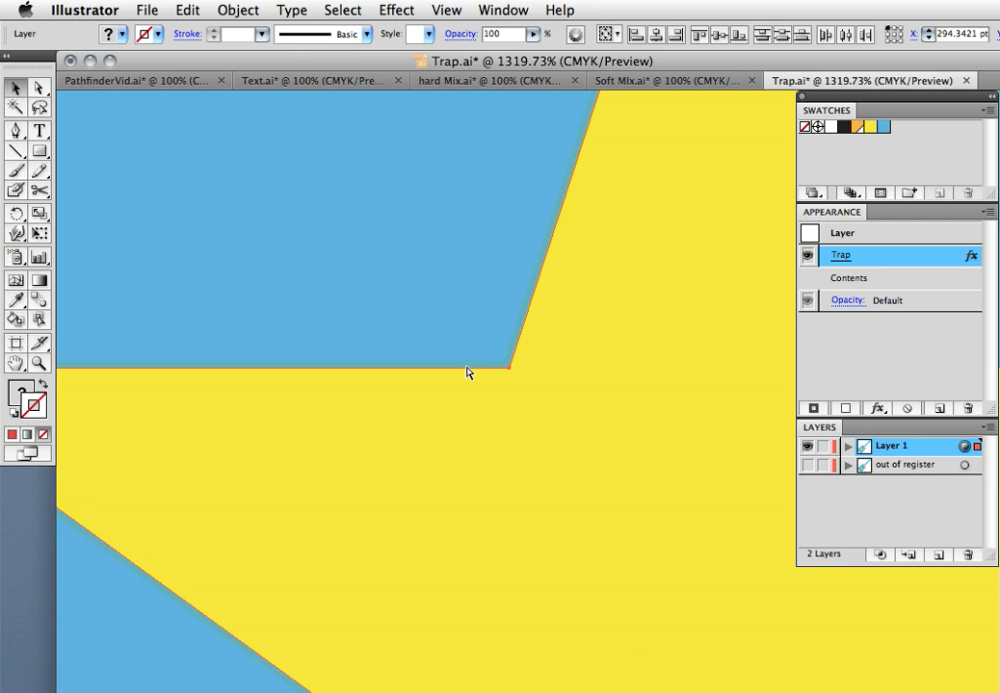
key(super+0)
scroll(466, 373, right, 5)
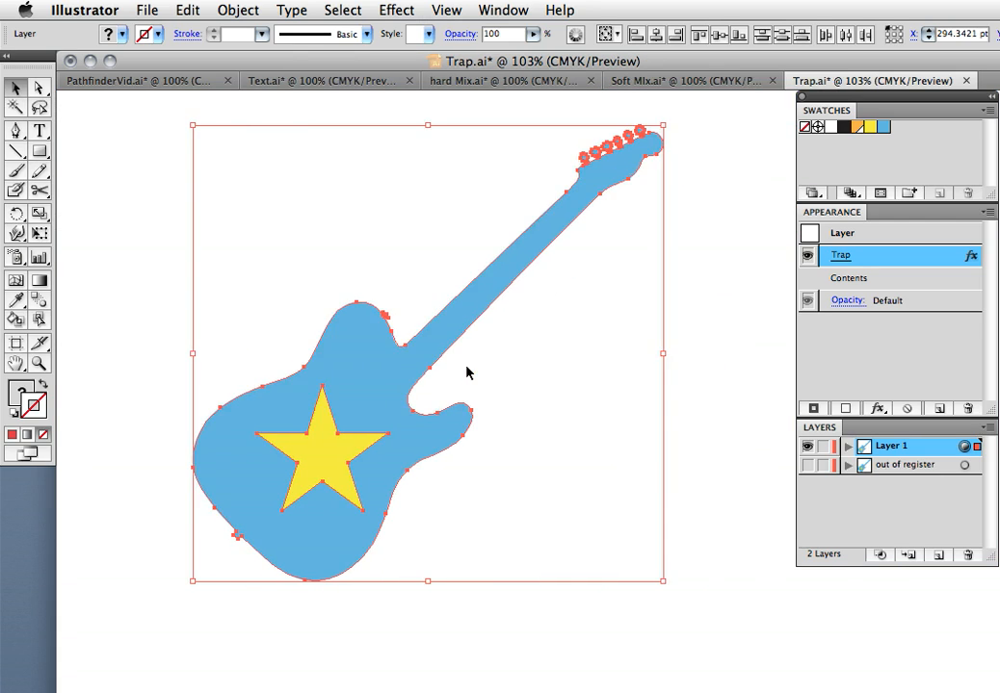